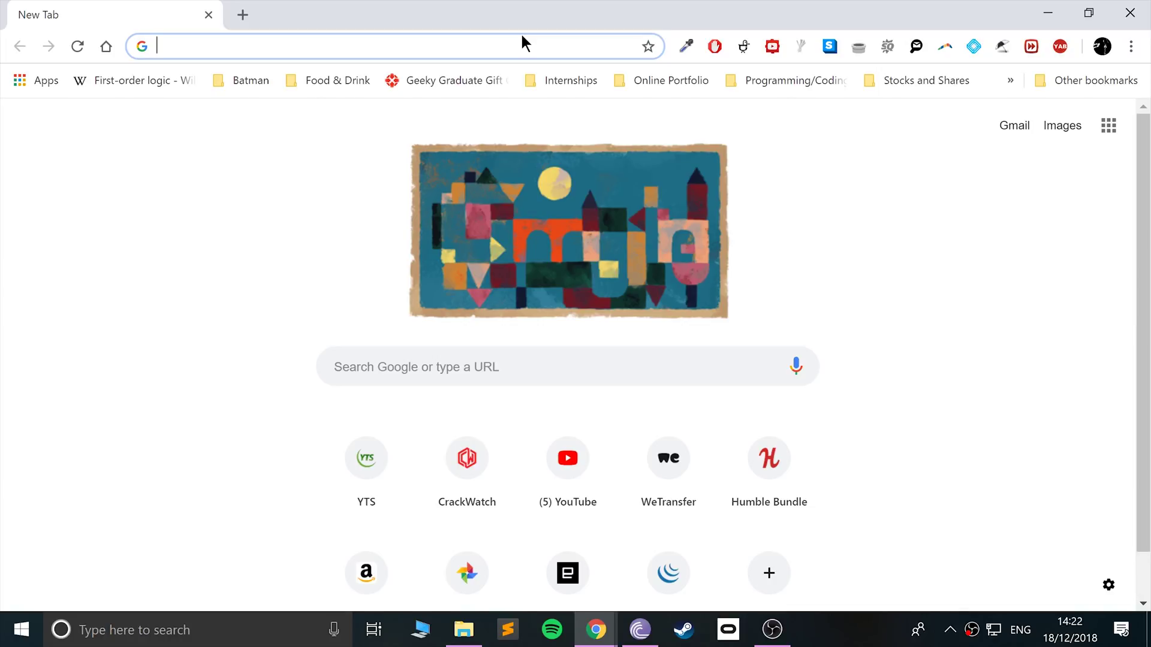
Web-search 'bleemsync' and open the BleemSync GitHub repository.
{"action": "type", "text": "bleemsync"}
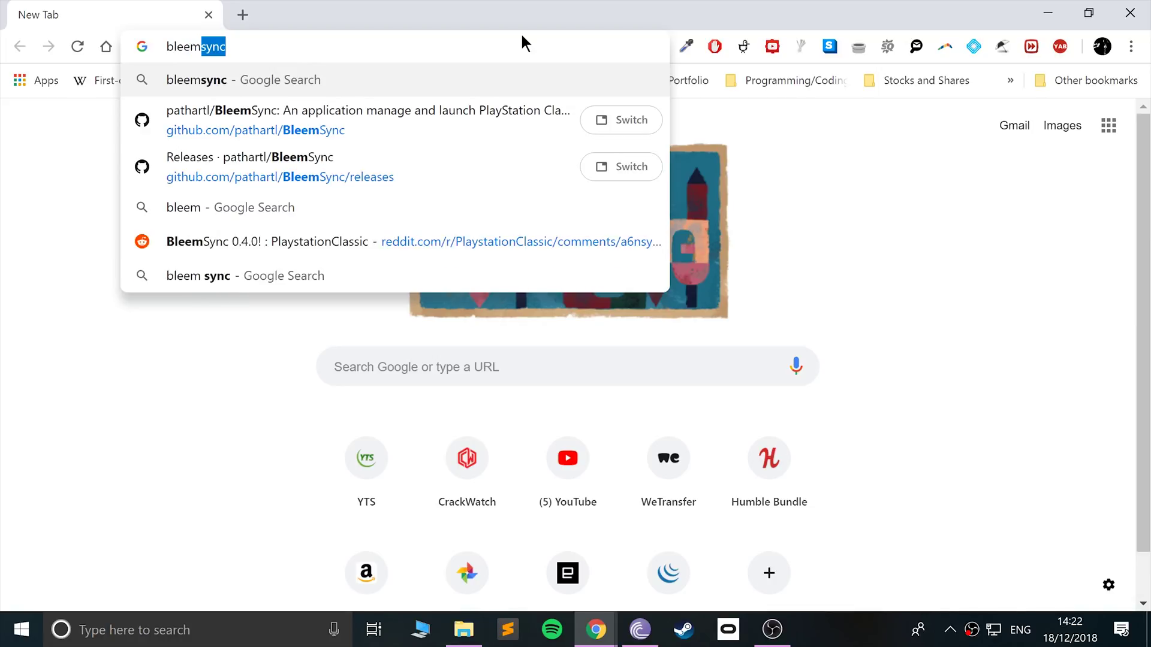
{"action": "key", "text": "Return"}
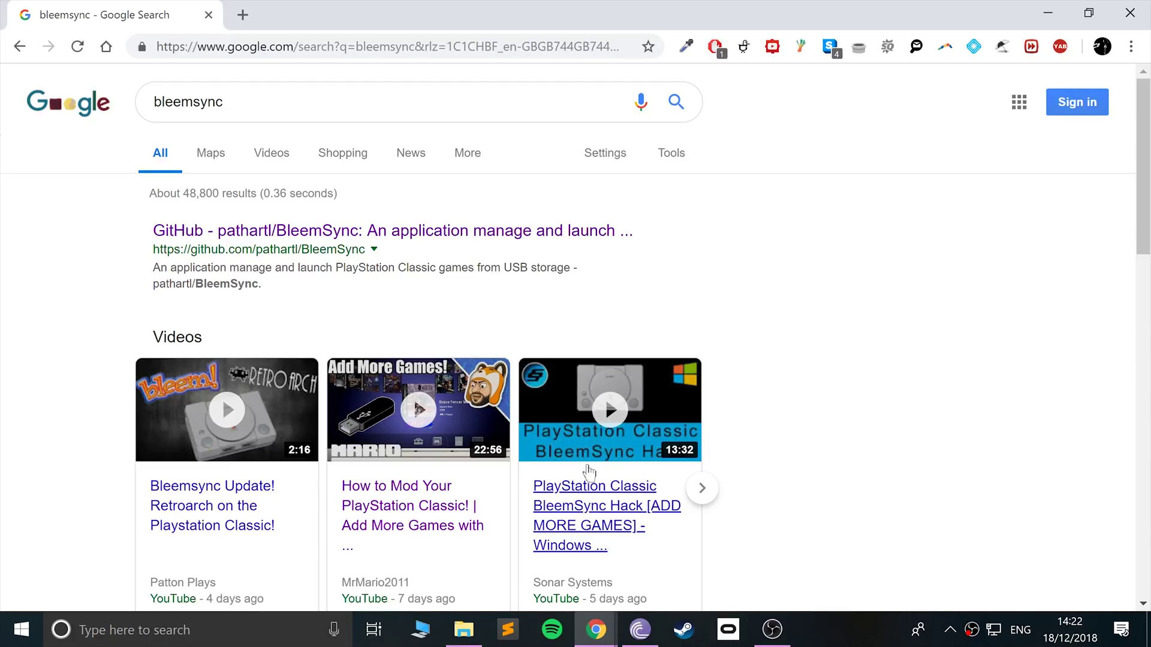
{"action": "left_click", "coordinate": [334, 232]}
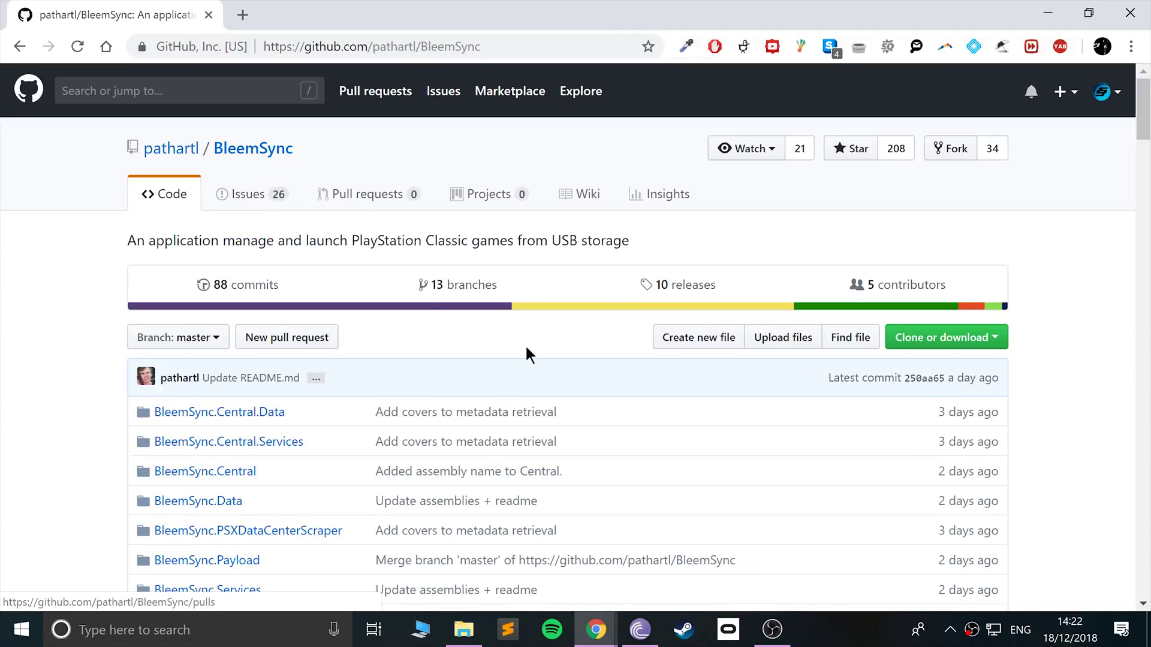
Open the repository's releases list and scroll to the 0.4.1 release assets.
{"action": "scroll", "coordinate": [525, 344], "scroll_direction": "down", "scroll_amount": 3}
{"action": "left_click", "coordinate": [667, 105]}
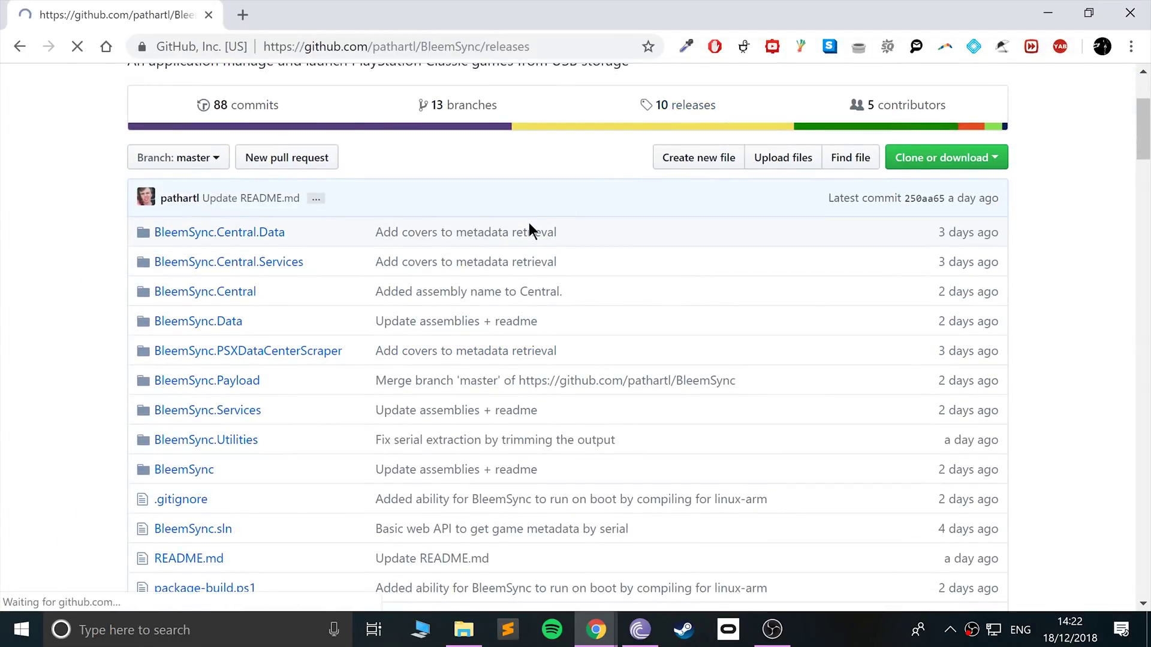
{"action": "scroll", "coordinate": [496, 290], "scroll_direction": "down", "scroll_amount": 4}
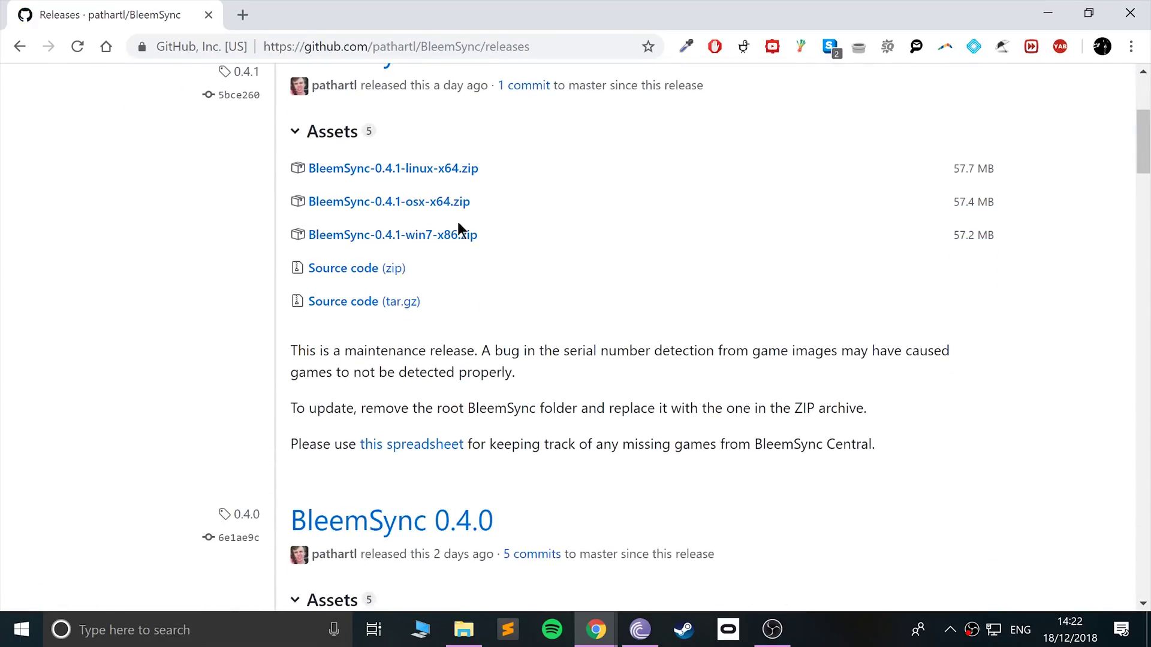
{"action": "scroll", "coordinate": [462, 222], "scroll_direction": "up", "scroll_amount": 2}
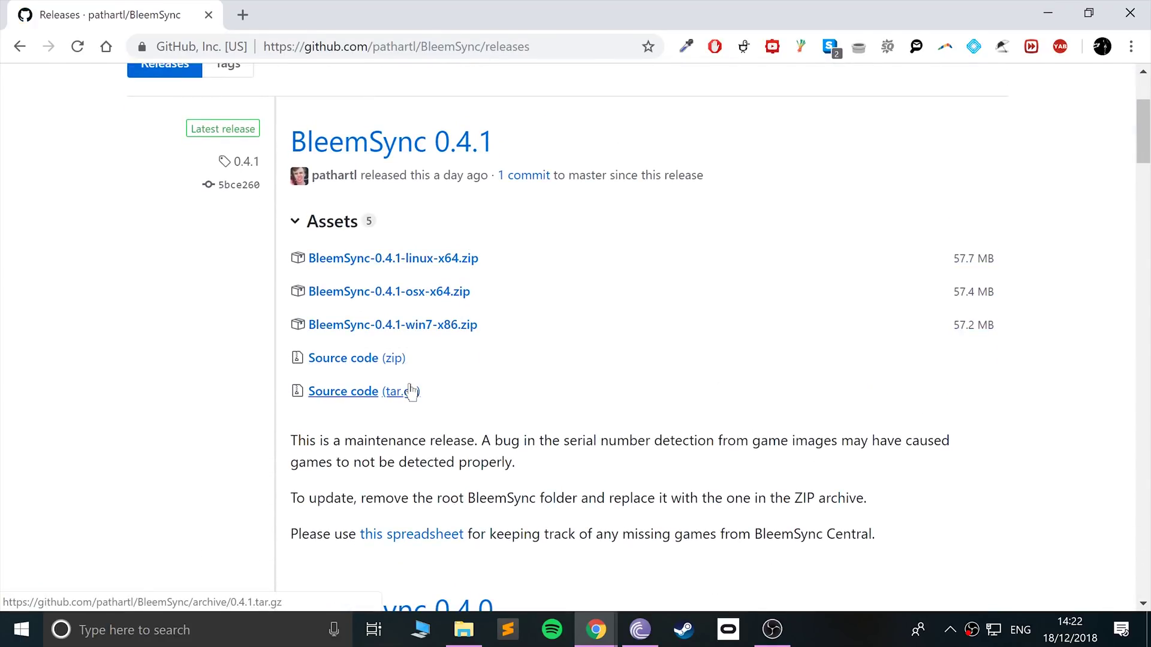
{"action": "scroll", "coordinate": [411, 391], "scroll_direction": "down", "scroll_amount": 3}
{"action": "scroll", "coordinate": [406, 367], "scroll_direction": "up", "scroll_amount": 1}
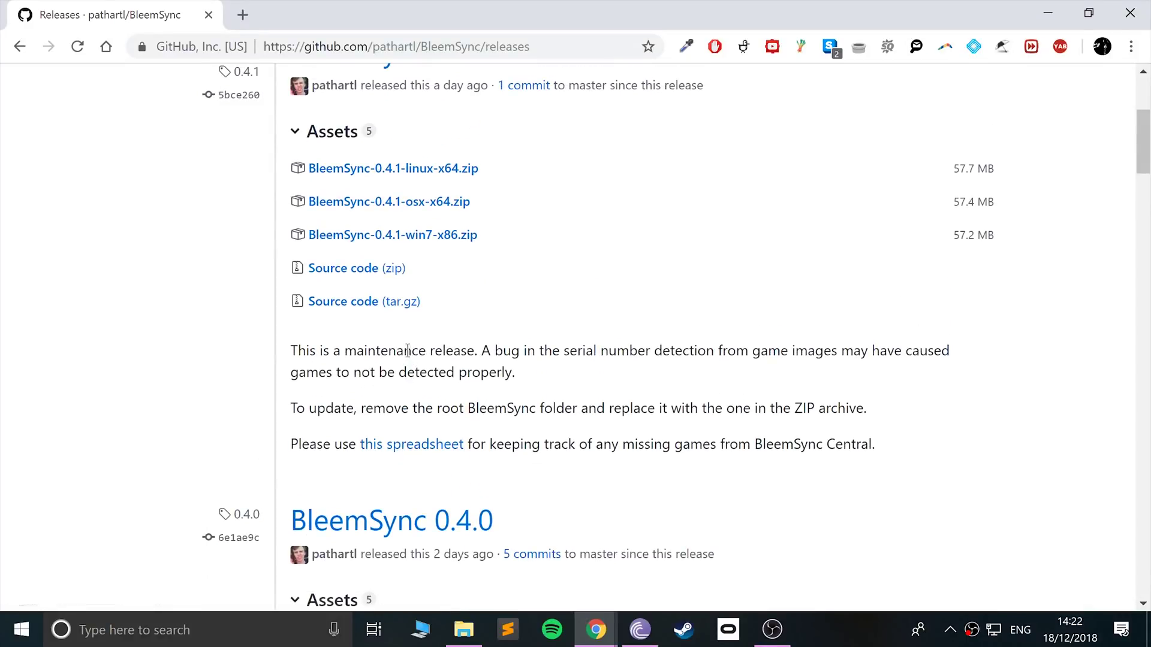
{"action": "scroll", "coordinate": [407, 350], "scroll_direction": "up", "scroll_amount": 1}
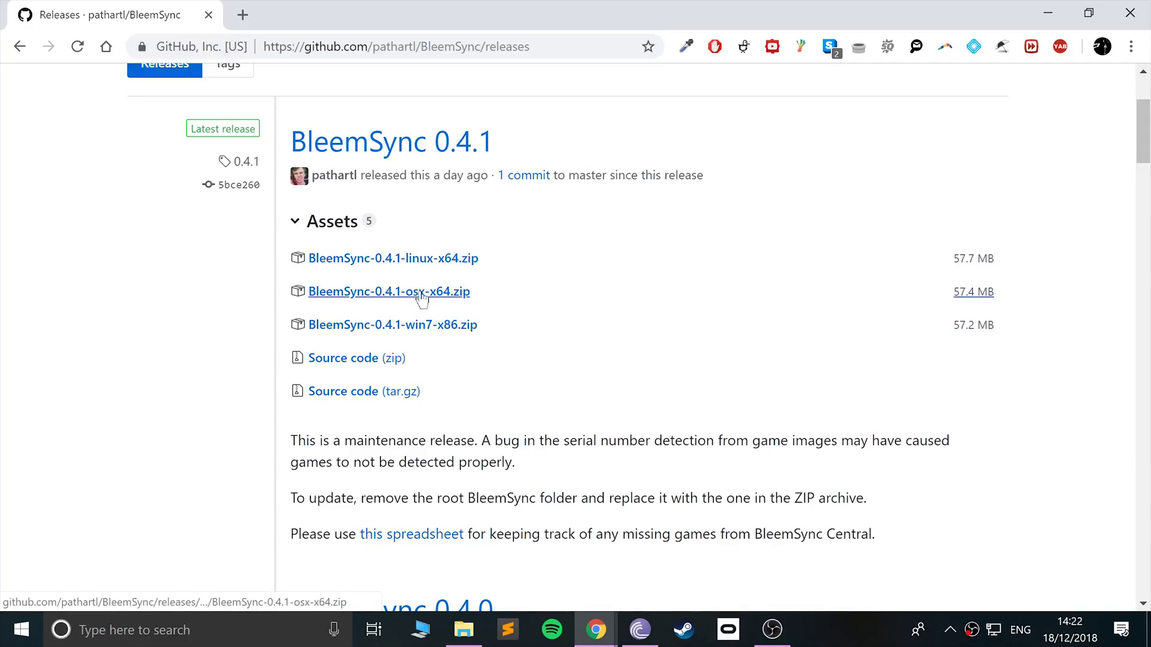
Delete the old BleemSync-0.4.1-win7-x86 folder from the BleemSync downloads, keeping the zip.
{"action": "left_click", "coordinate": [1044, 14]}
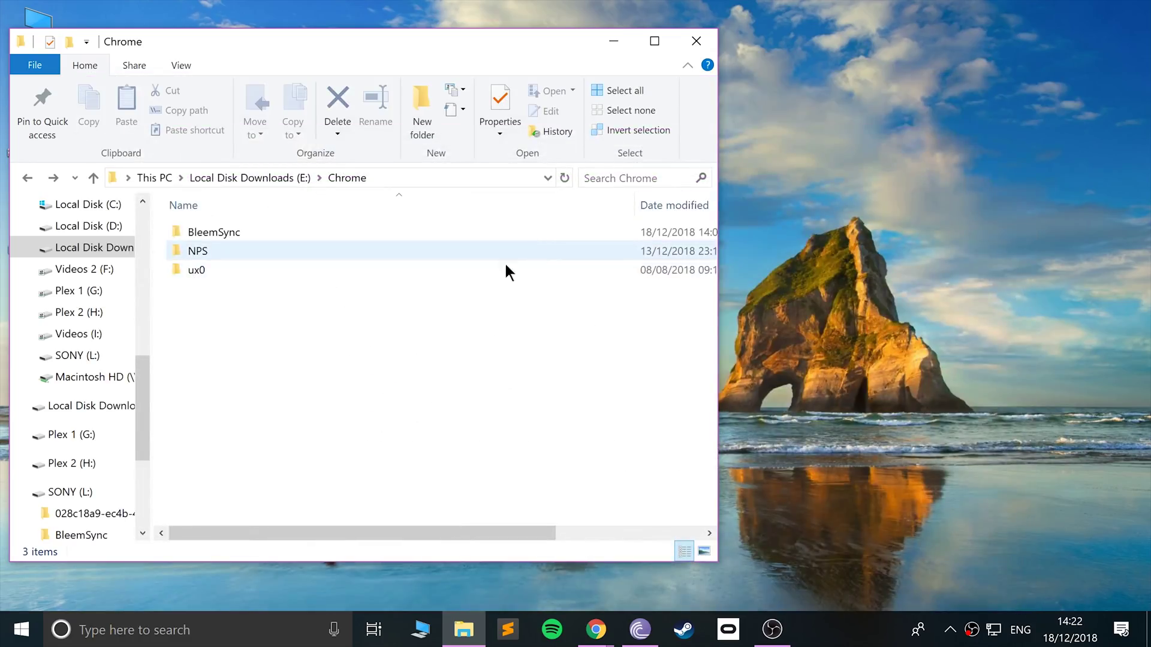
{"action": "double_click", "coordinate": [247, 233]}
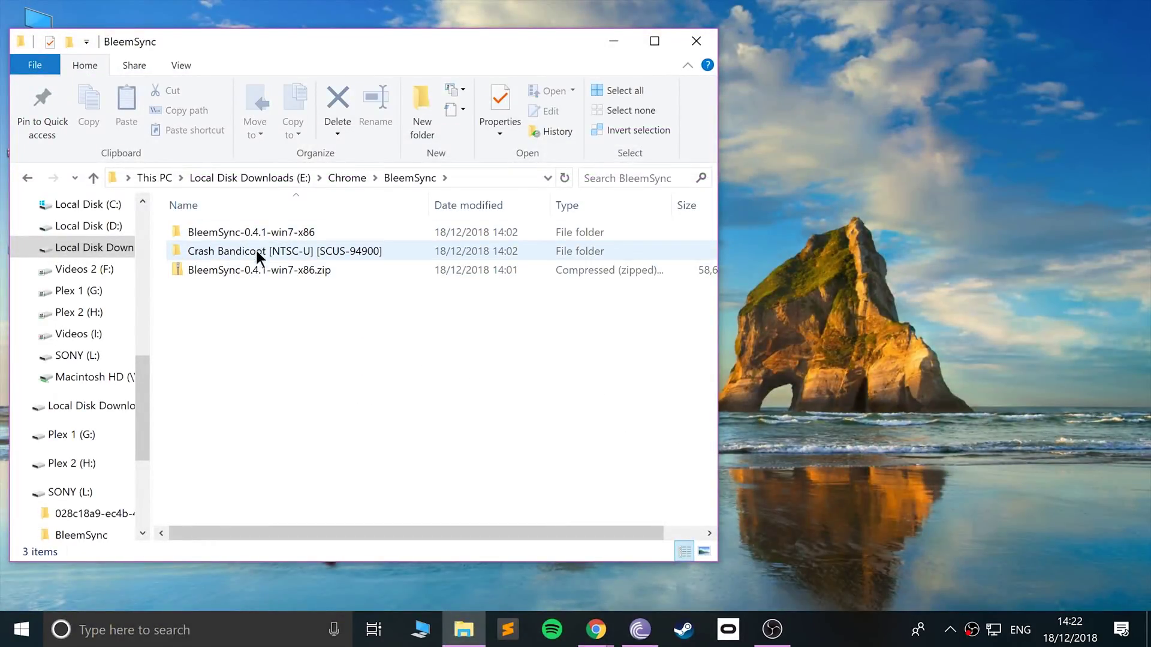
{"action": "left_click", "coordinate": [243, 232]}
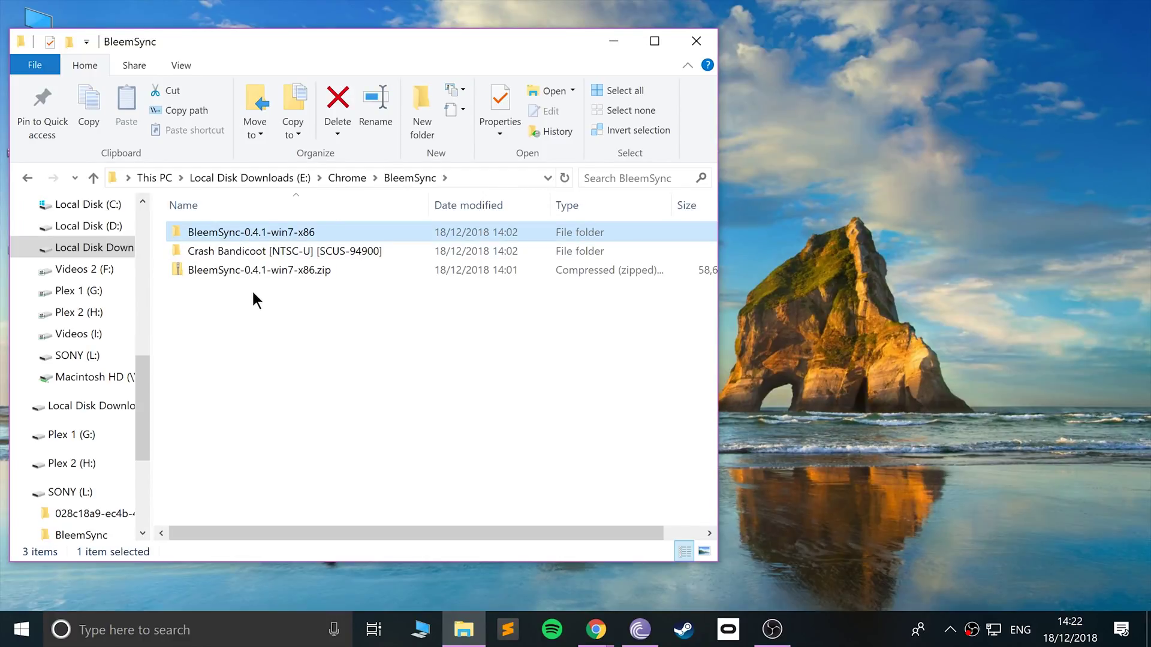
{"action": "key", "text": "Delete"}
{"action": "left_click", "coordinate": [639, 362]}
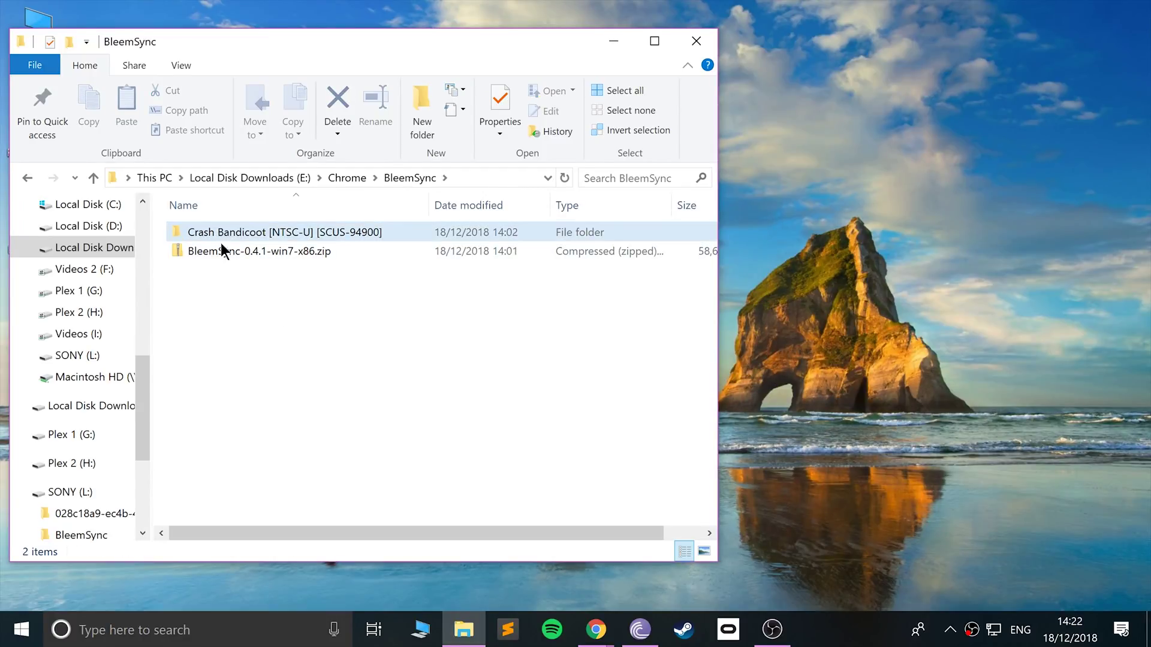
{"action": "left_click", "coordinate": [226, 252]}
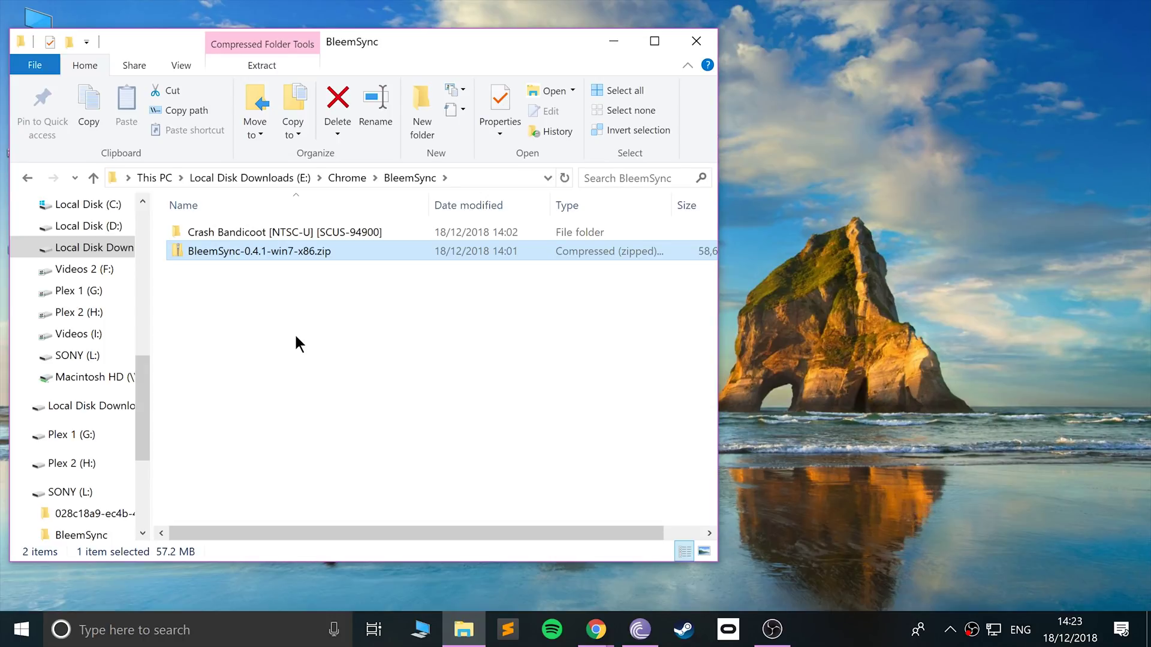
{"action": "left_click", "coordinate": [50, 492]}
Quick-format SONY (L:) as FAT32 with default allocation size and label SONY, confirming the erase.
{"action": "right_click", "coordinate": [51, 494]}
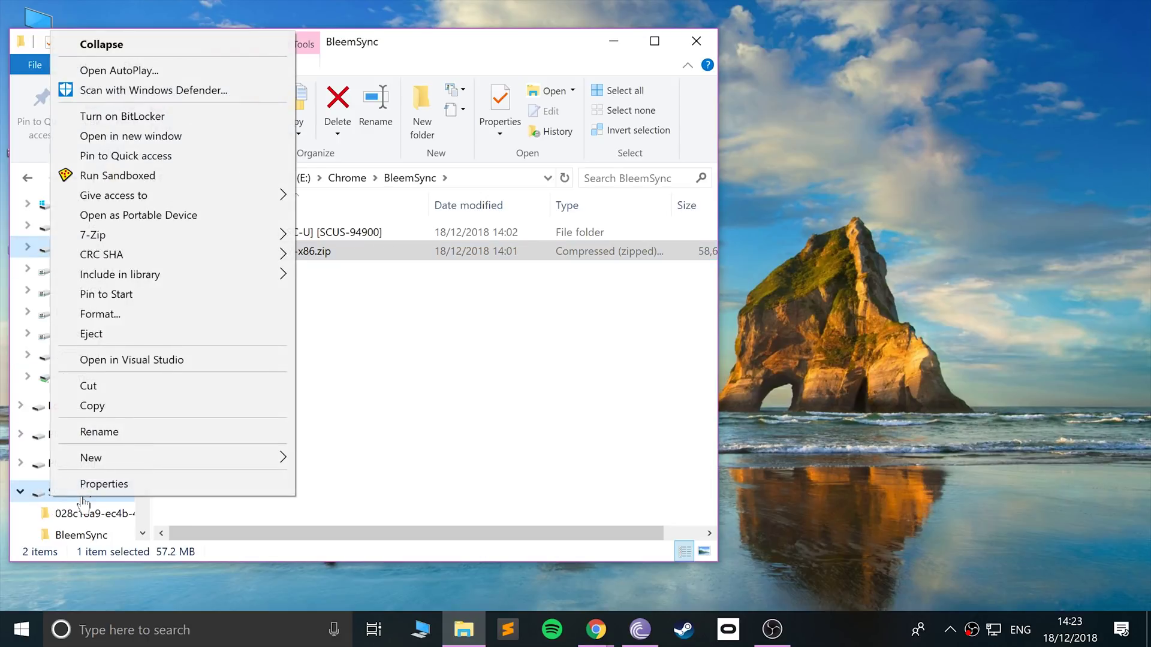
{"action": "left_click", "coordinate": [108, 315]}
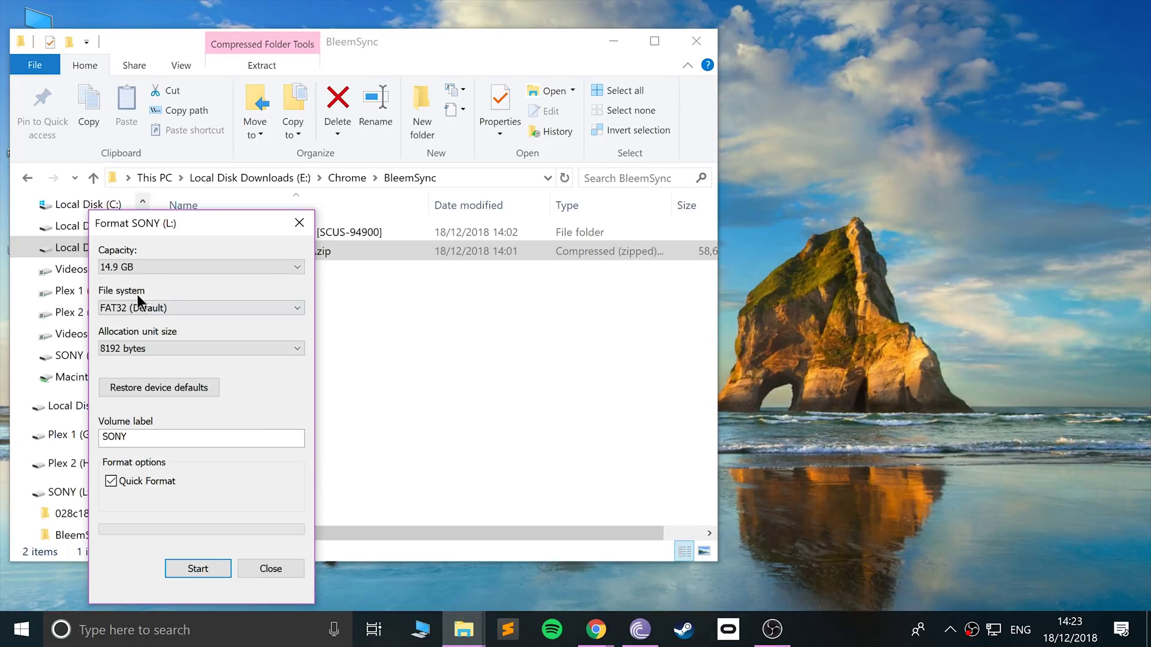
{"action": "left_click", "coordinate": [132, 310]}
{"action": "left_click", "coordinate": [128, 334]}
{"action": "left_click", "coordinate": [128, 349]}
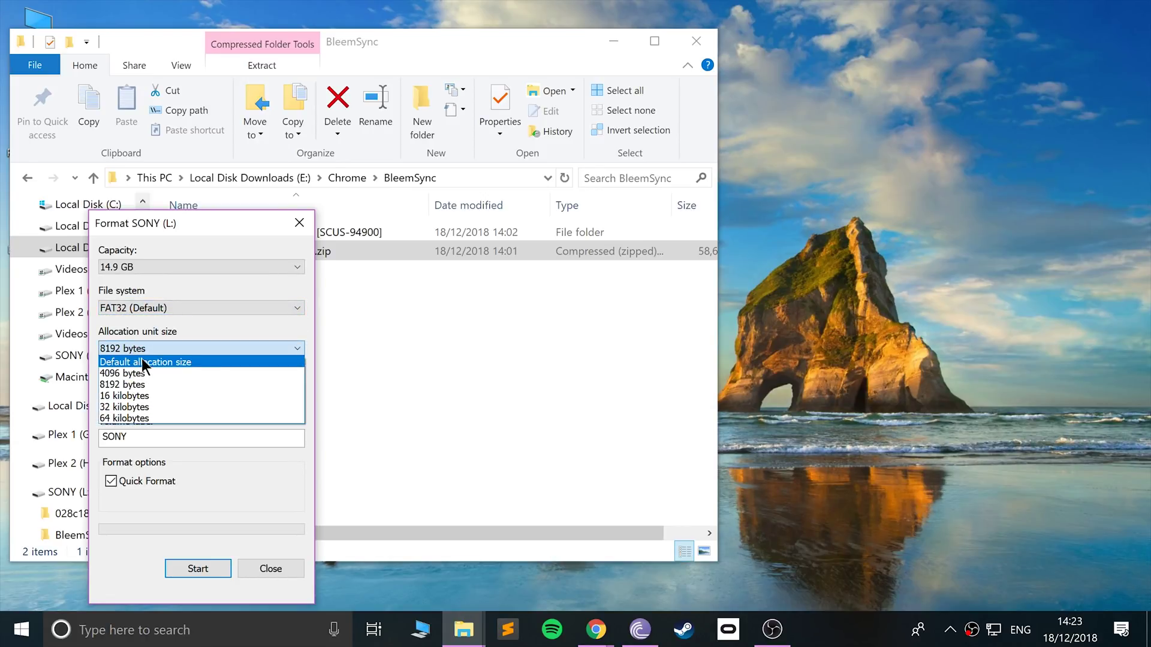
{"action": "left_click", "coordinate": [142, 361]}
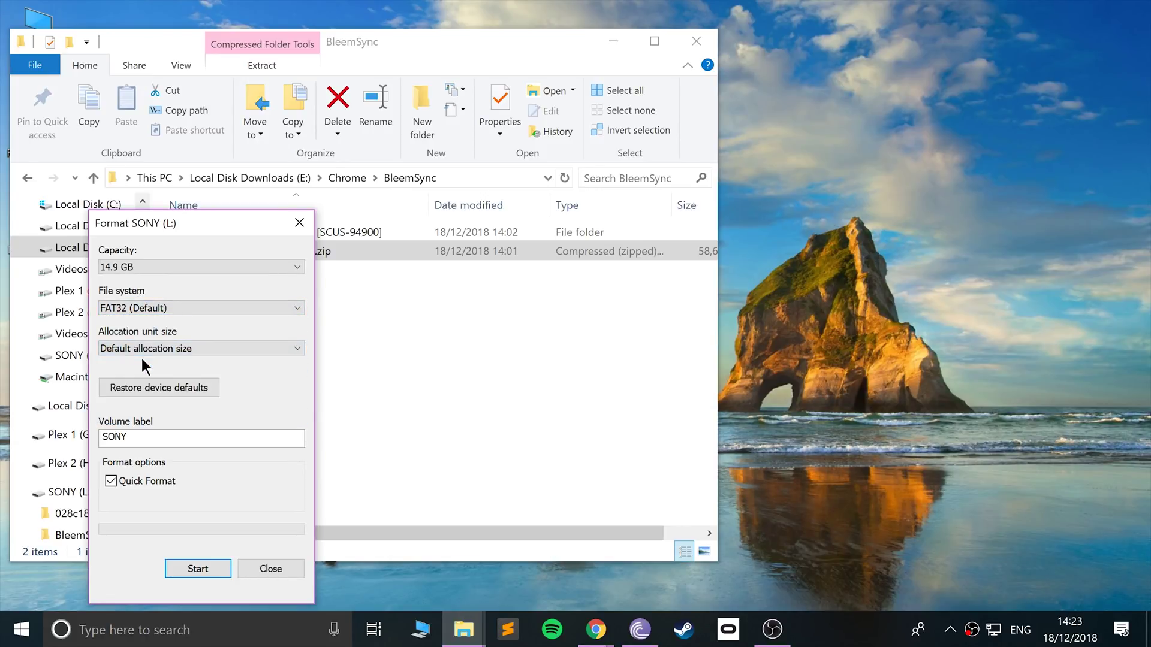
{"action": "double_click", "coordinate": [138, 441]}
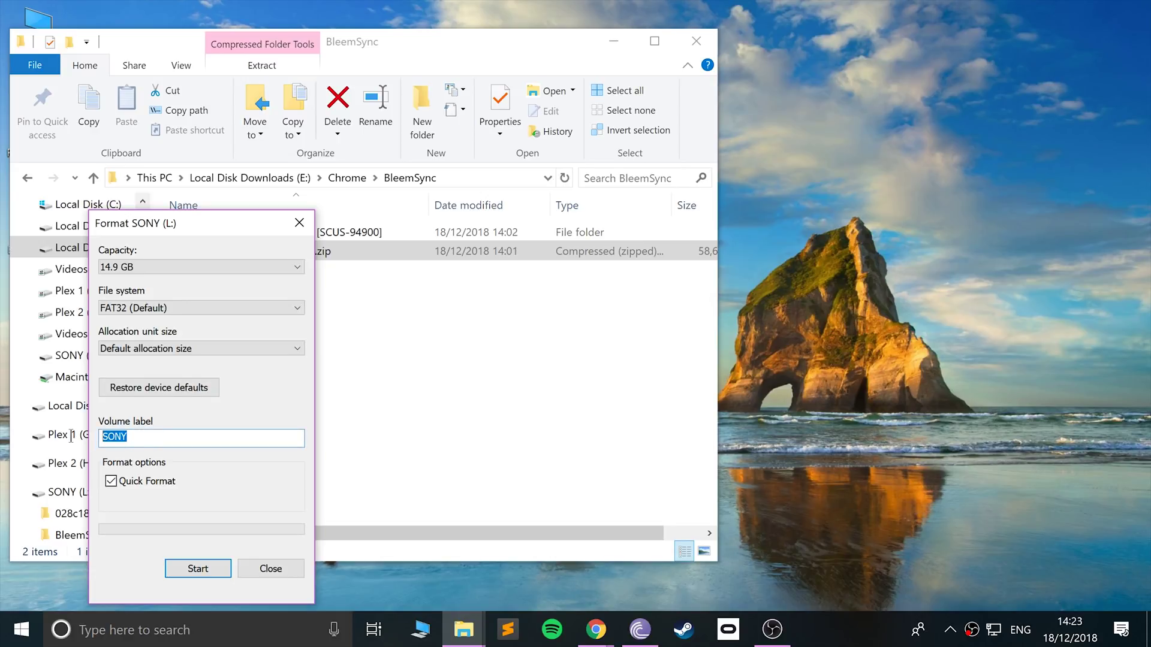
{"action": "left_click", "coordinate": [142, 444]}
{"action": "left_click", "coordinate": [215, 570]}
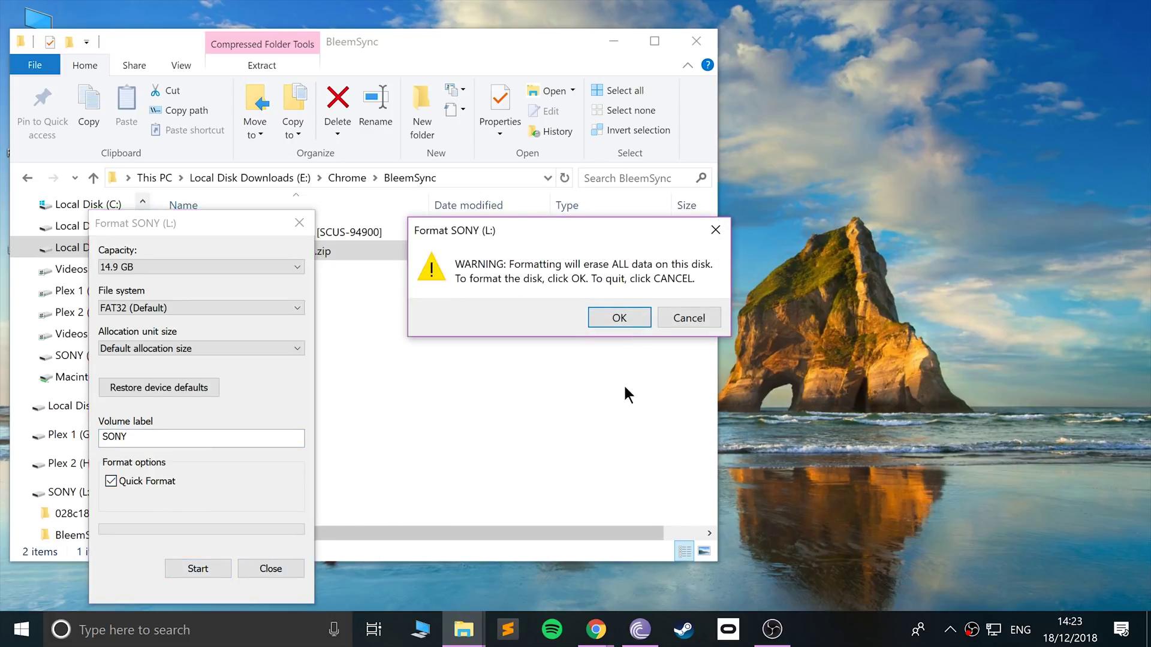
{"action": "left_click", "coordinate": [626, 321]}
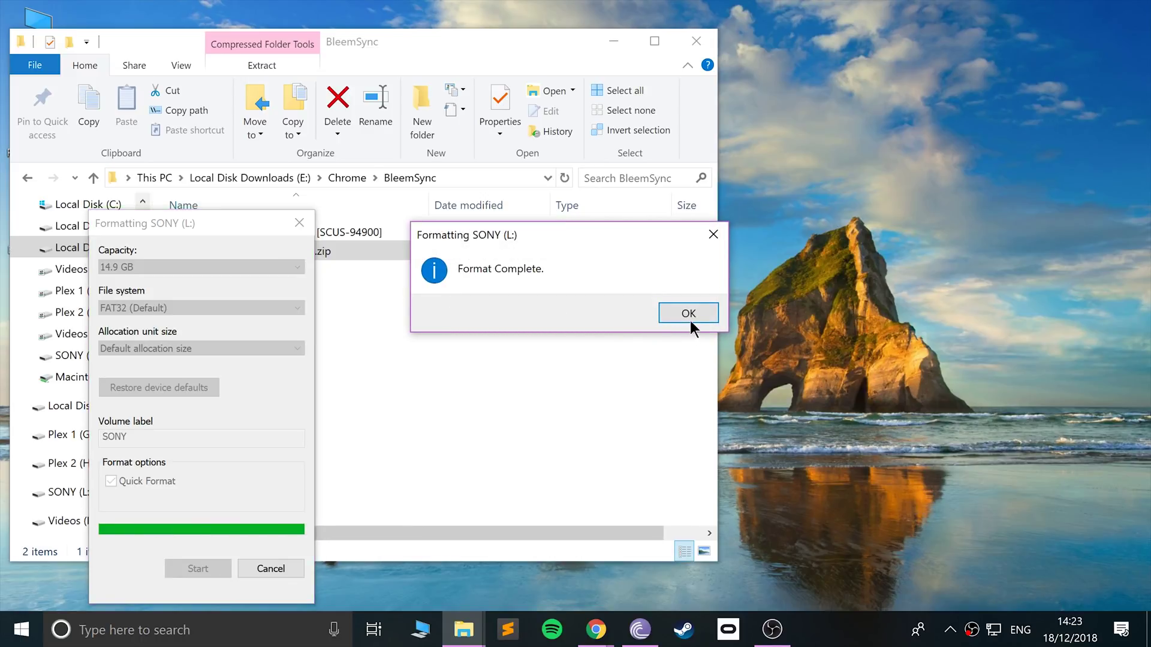
{"action": "left_click", "coordinate": [688, 314]}
Extract BleemSync-0.4.1-win7-x86.zip into the default BleemSync-0.4.1-win7-x86 folder.
{"action": "left_click", "coordinate": [297, 224]}
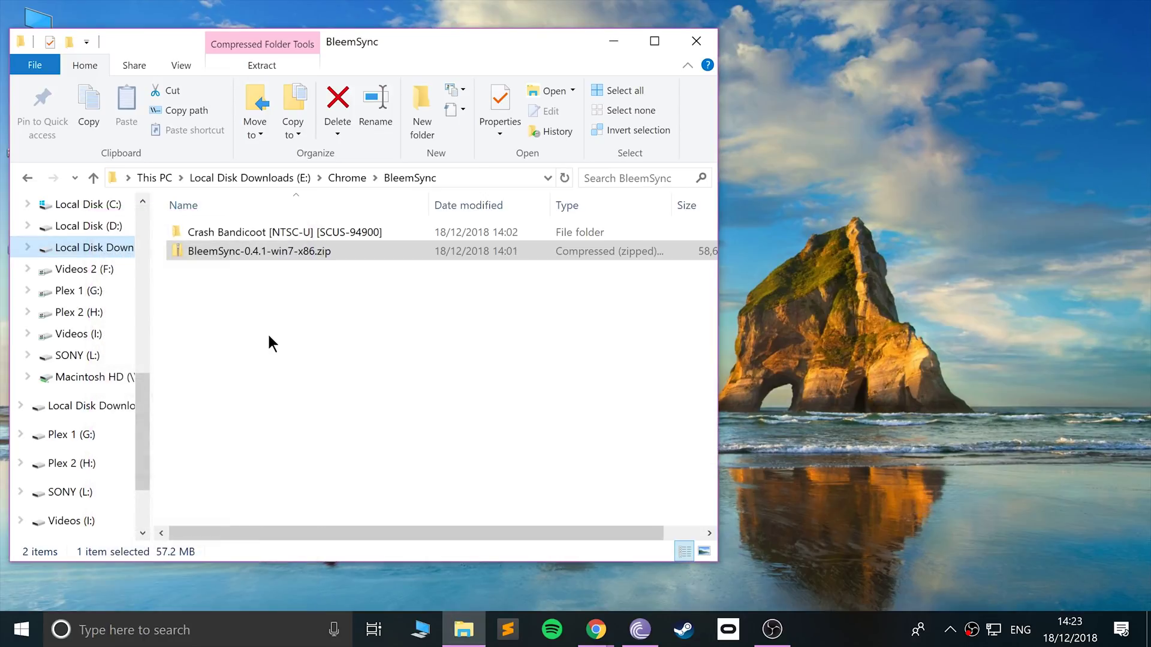
{"action": "left_click", "coordinate": [260, 253]}
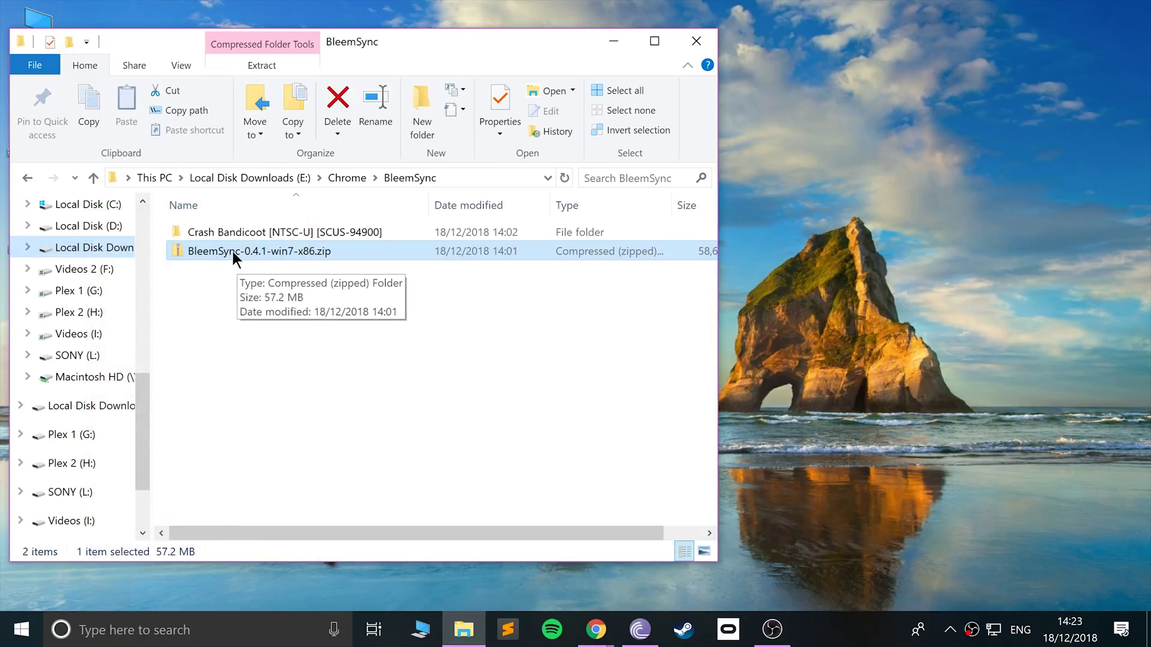
{"action": "right_click", "coordinate": [234, 252]}
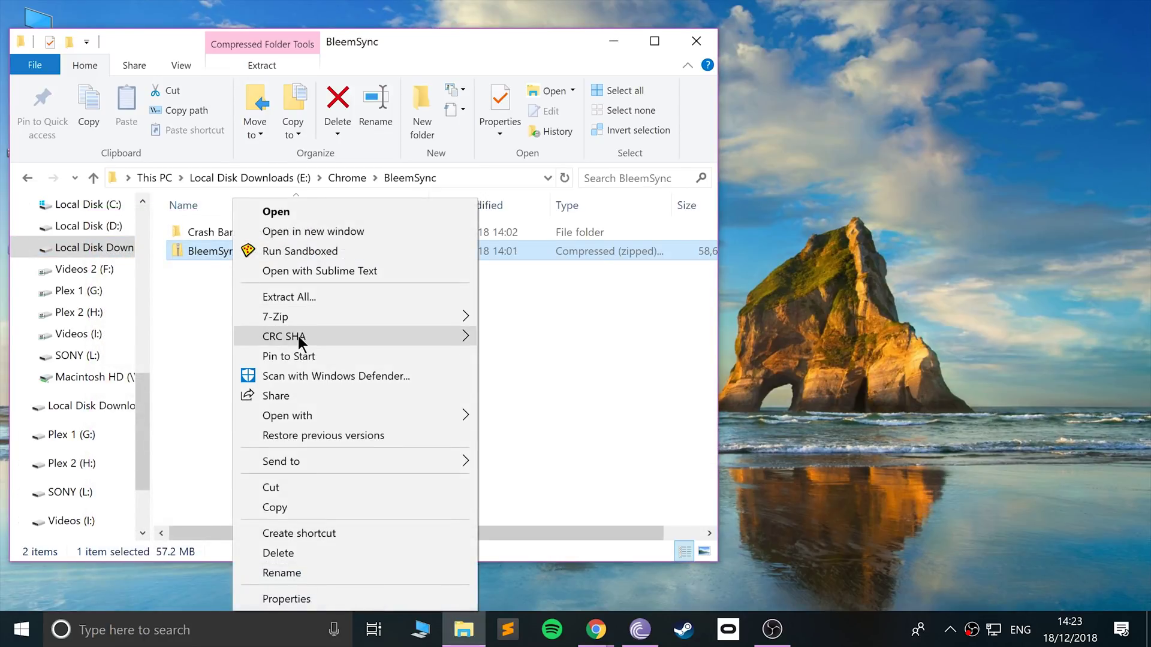
{"action": "mouse_move", "coordinate": [319, 334]}
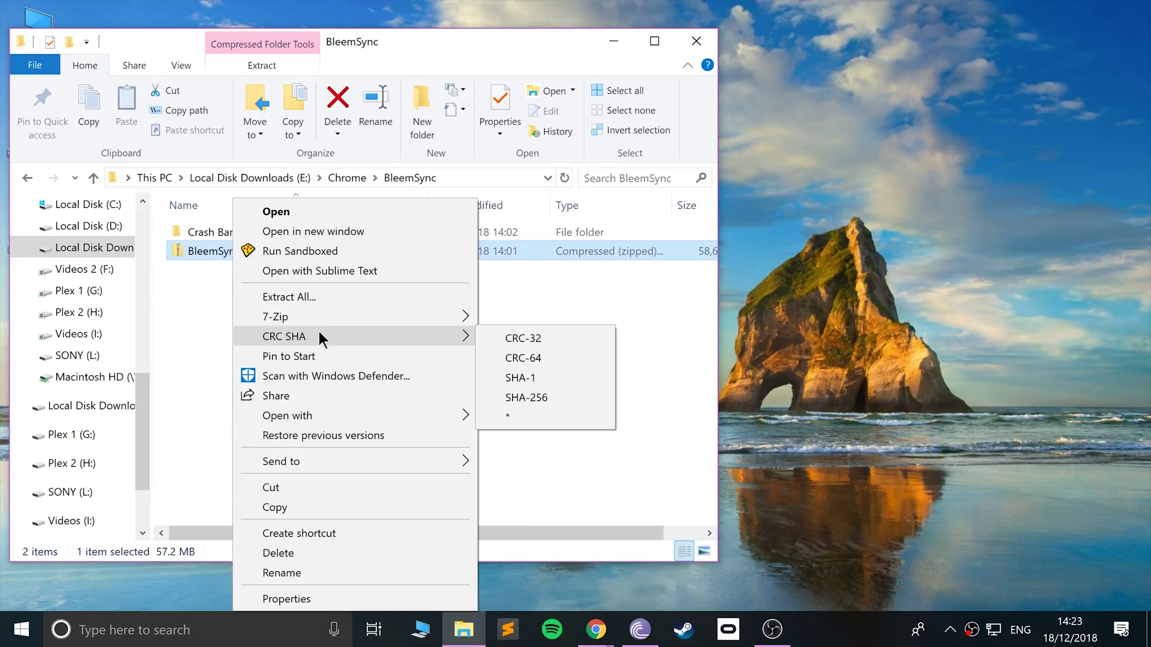
{"action": "left_click", "coordinate": [306, 301]}
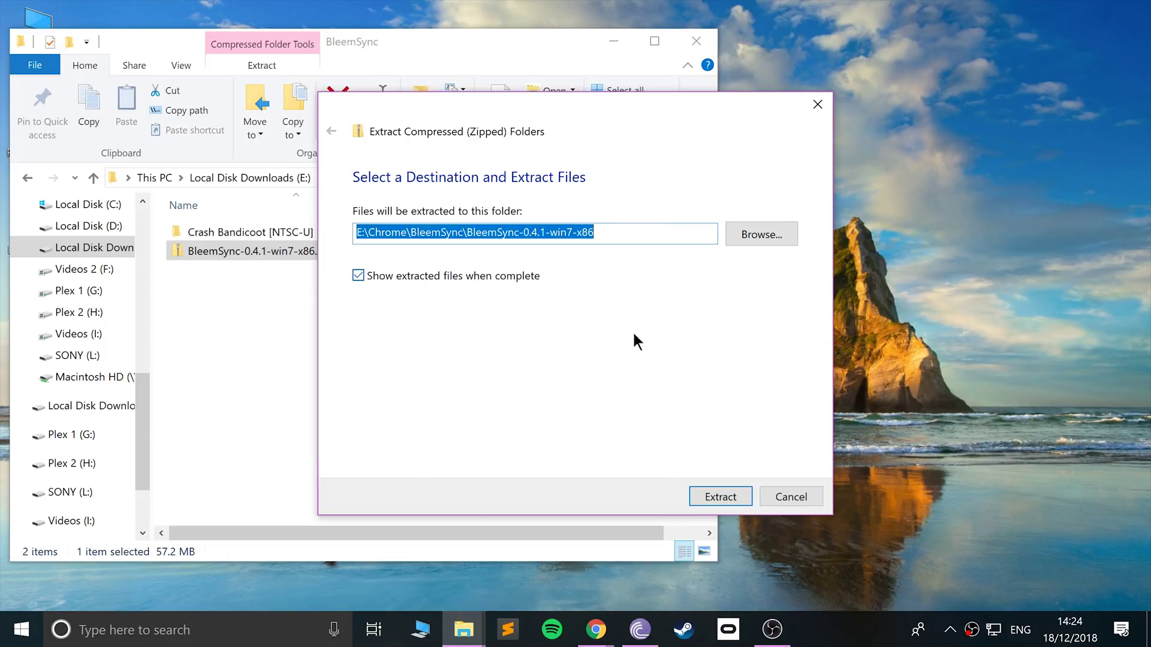
{"action": "left_click", "coordinate": [726, 495]}
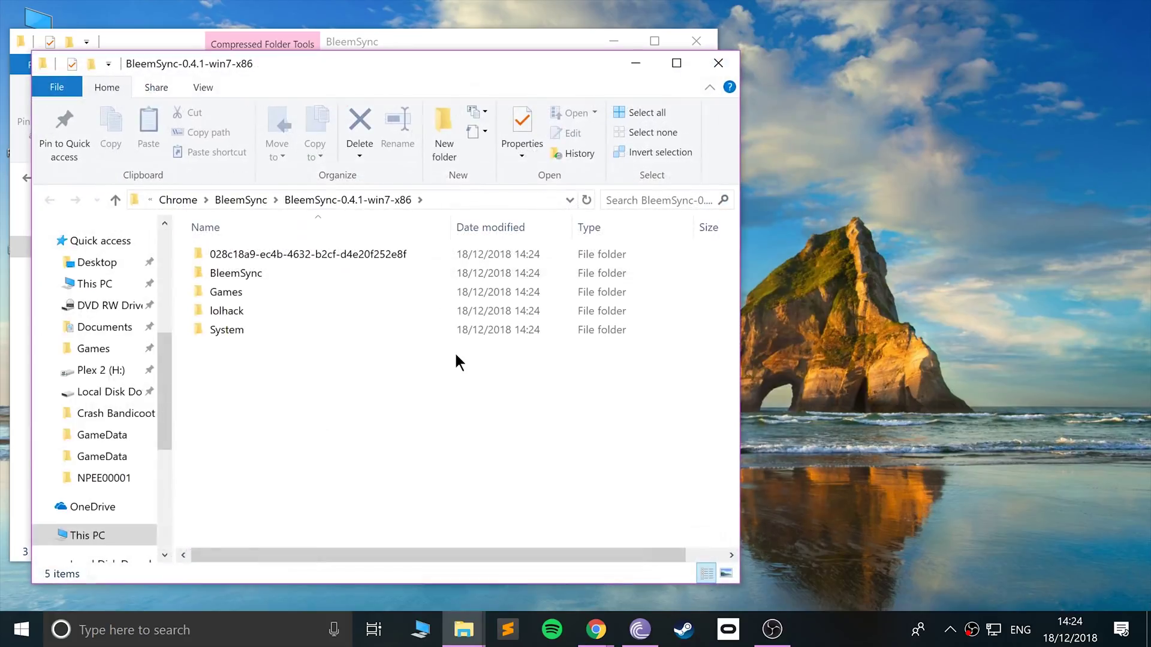
Copy the five extracted folders (028c18a9…, BleemSync, Games, lolhack, System) onto SONY (L:).
{"action": "left_click_drag", "start_coordinate": [343, 64], "coordinate": [781, 42]}
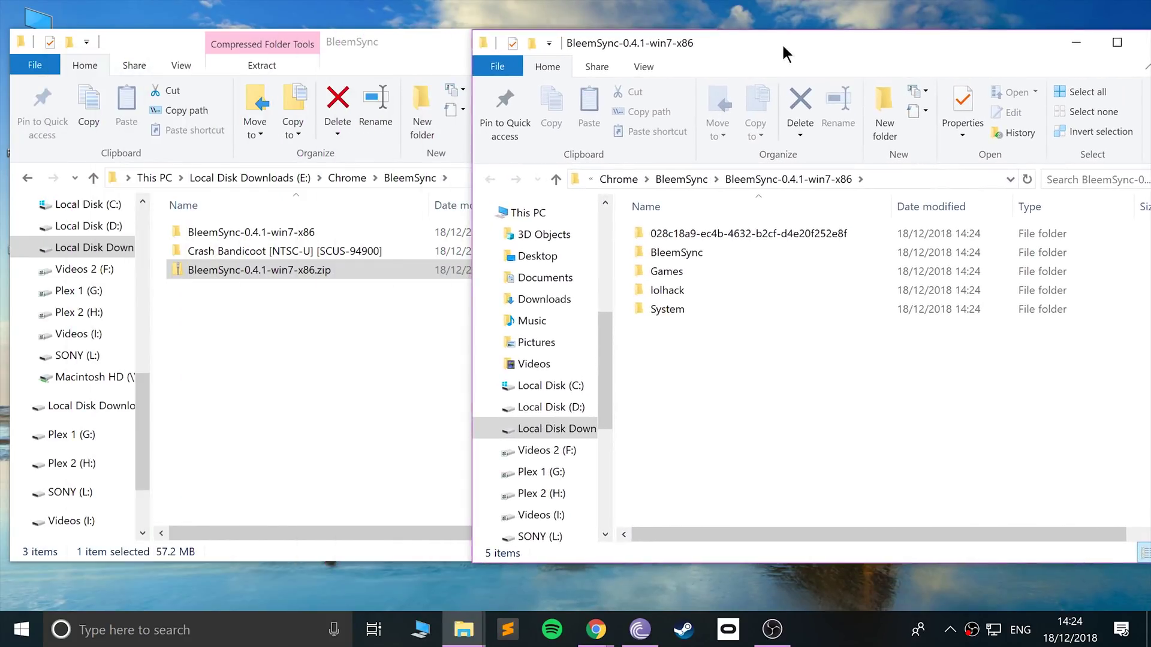
{"action": "mouse_move", "coordinate": [767, 447]}
{"action": "left_mouse_down"}
{"action": "mouse_move", "coordinate": [663, 213]}
{"action": "mouse_move", "coordinate": [686, 252]}
{"action": "left_mouse_up"}
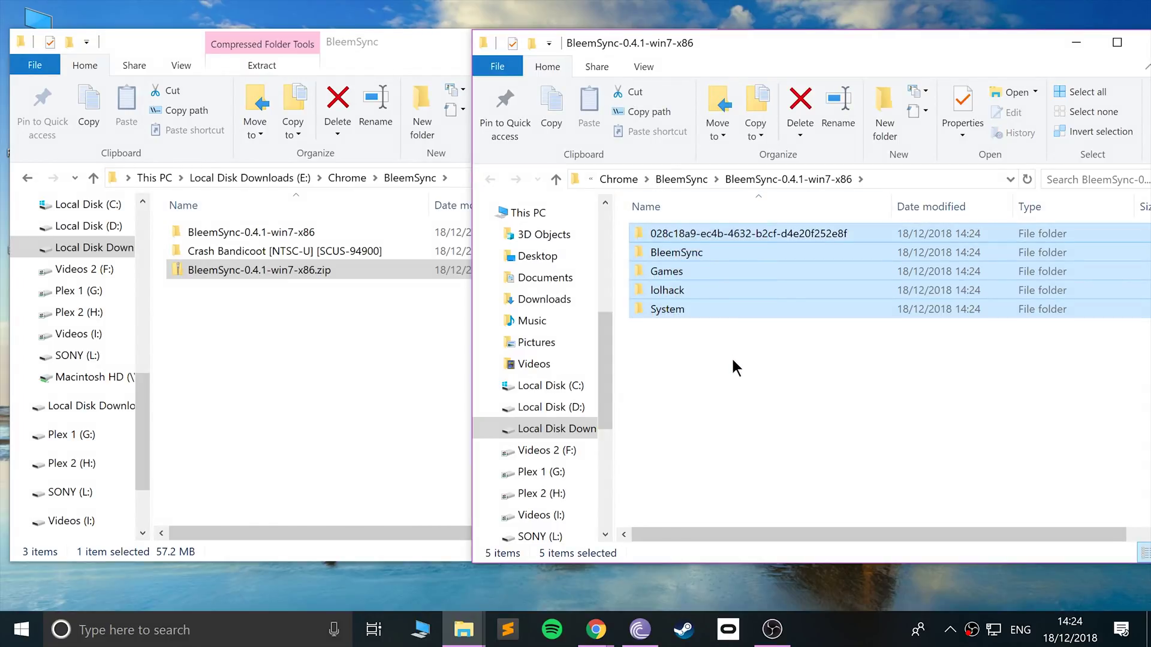
{"action": "key", "text": "ctrl+c"}
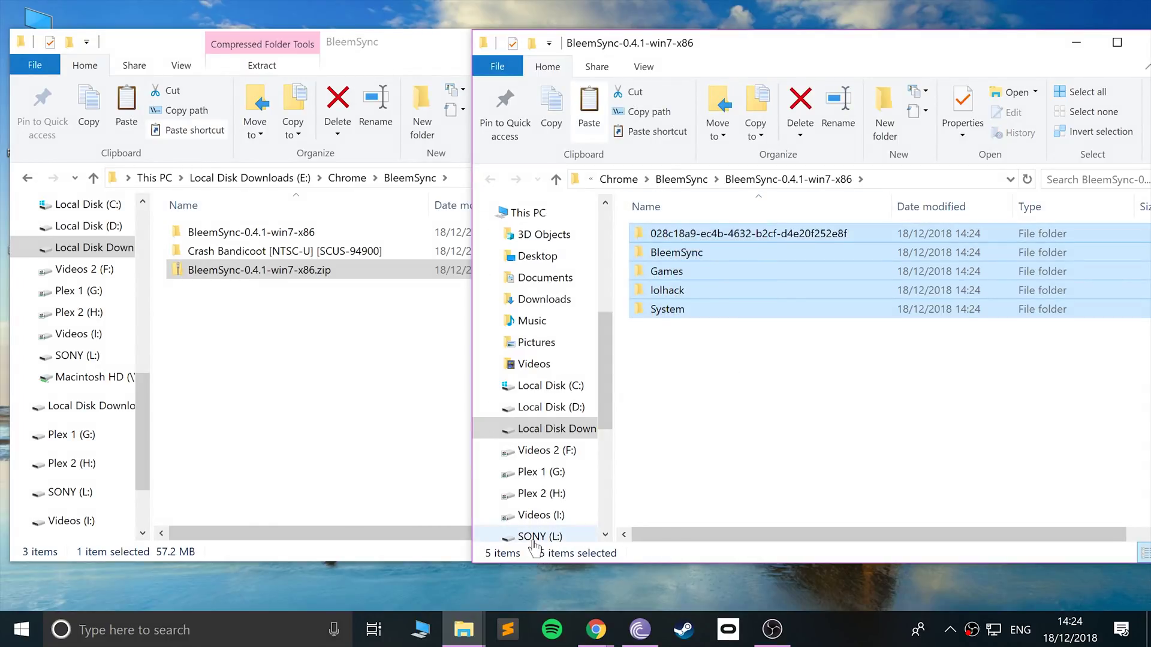
{"action": "left_click", "coordinate": [537, 537]}
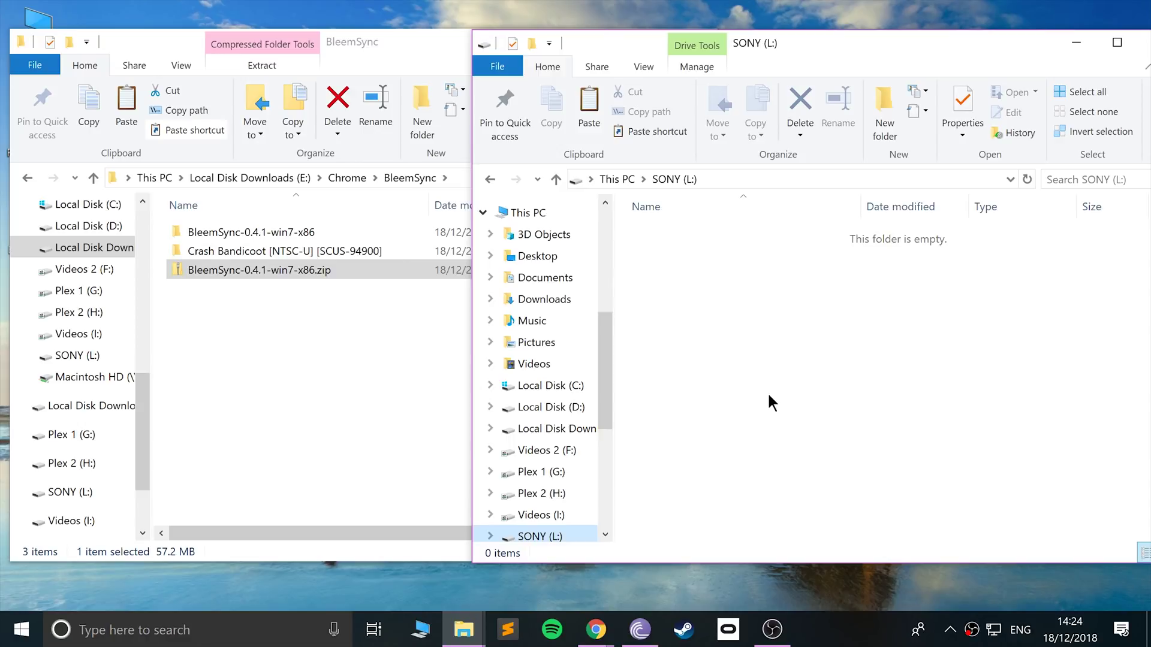
{"action": "key", "text": "ctrl+v"}
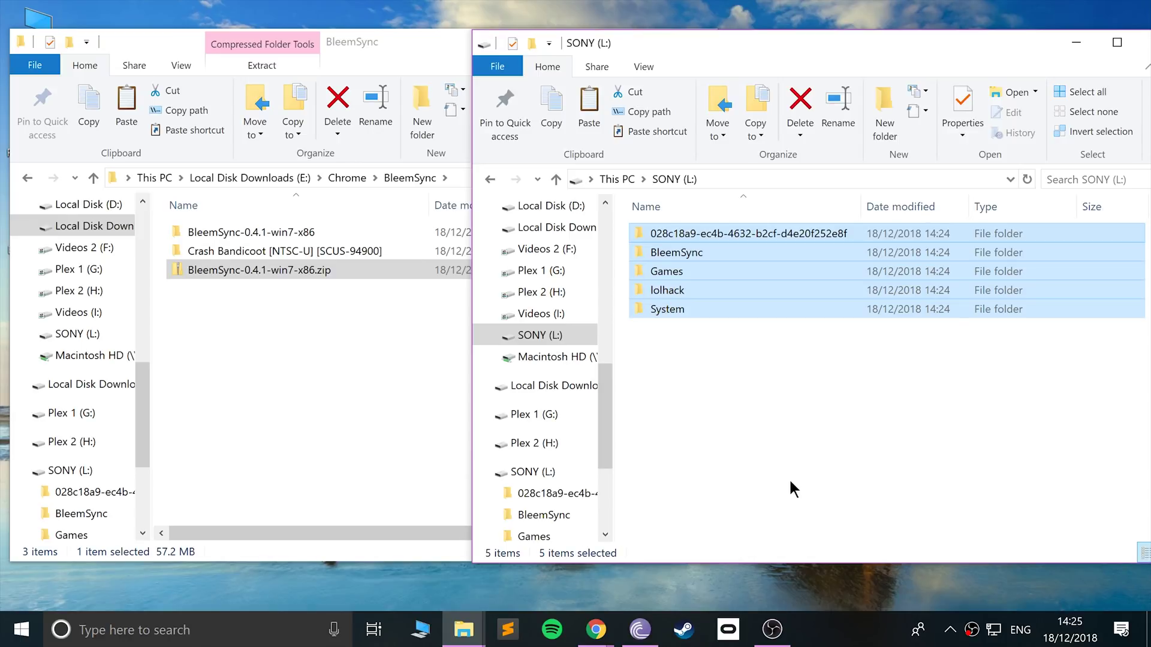
{"action": "left_click", "coordinate": [773, 391]}
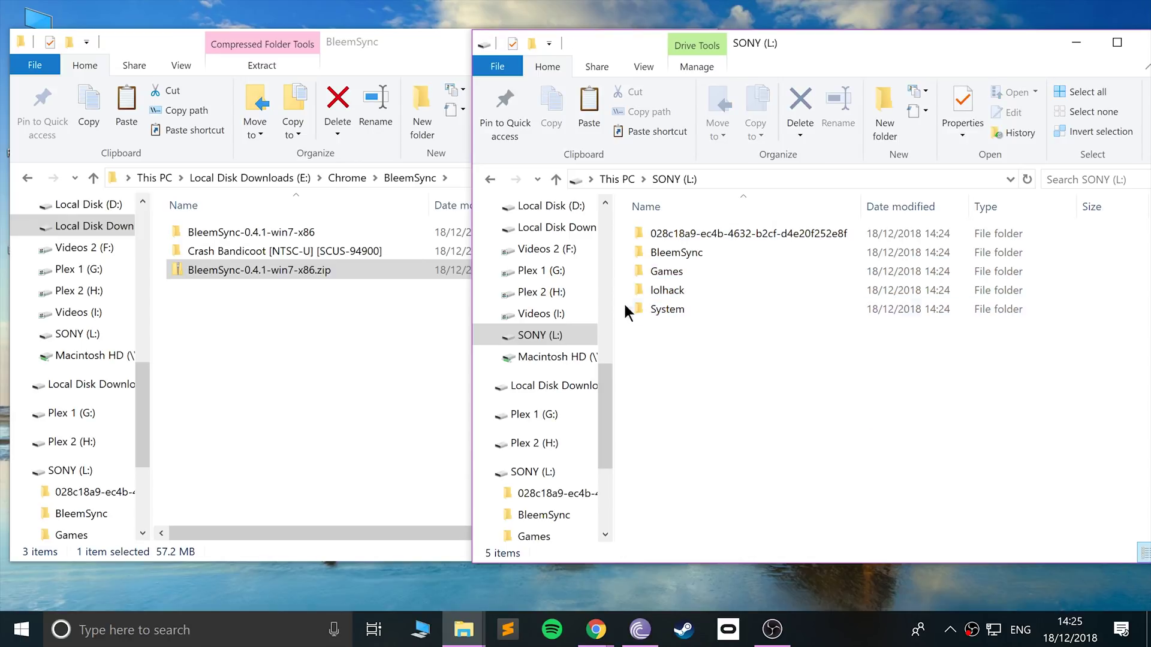
Open Games > 1 > GameData on the SONY (L:) drive.
{"action": "left_click", "coordinate": [685, 273]}
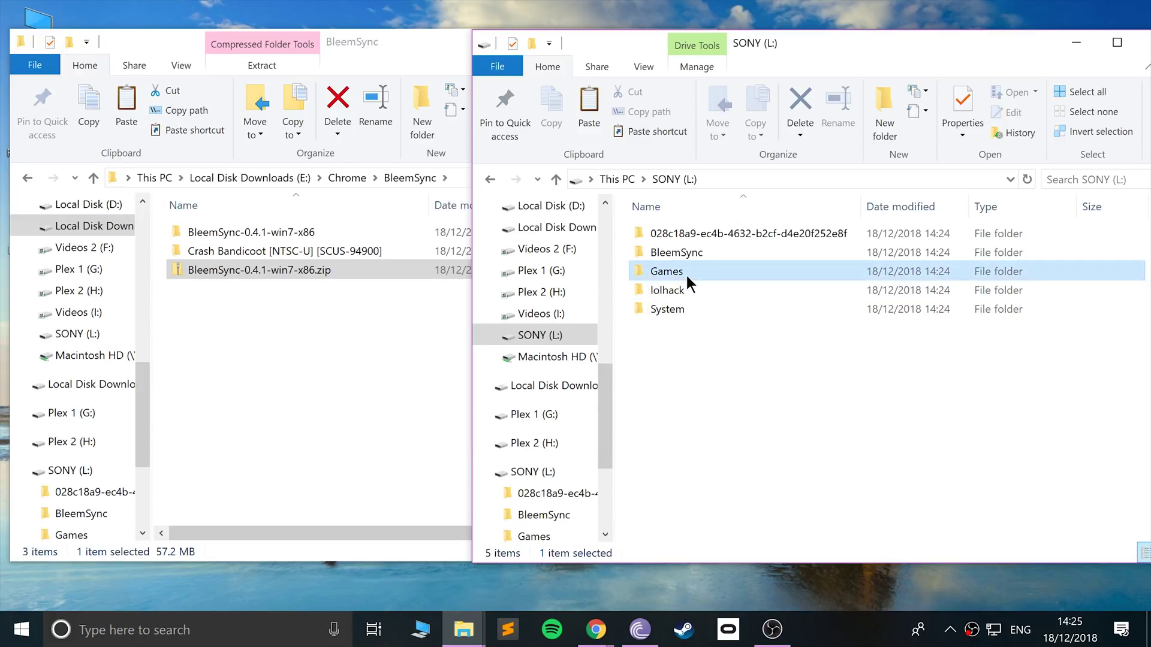
{"action": "double_click", "coordinate": [685, 272]}
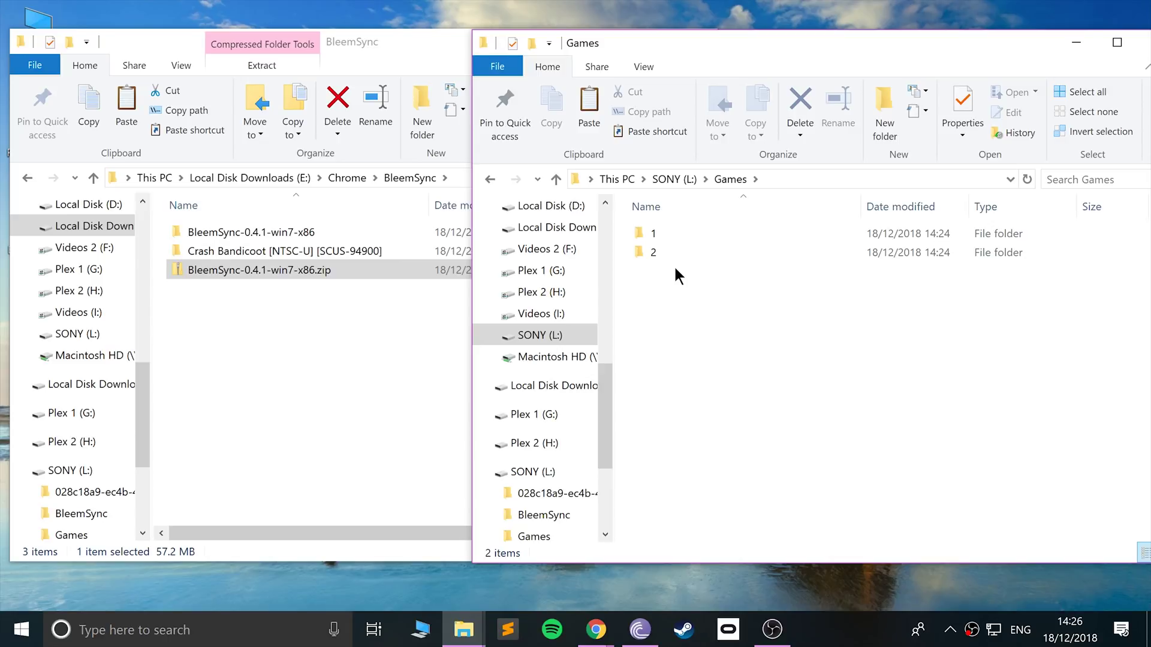
{"action": "double_click", "coordinate": [654, 233]}
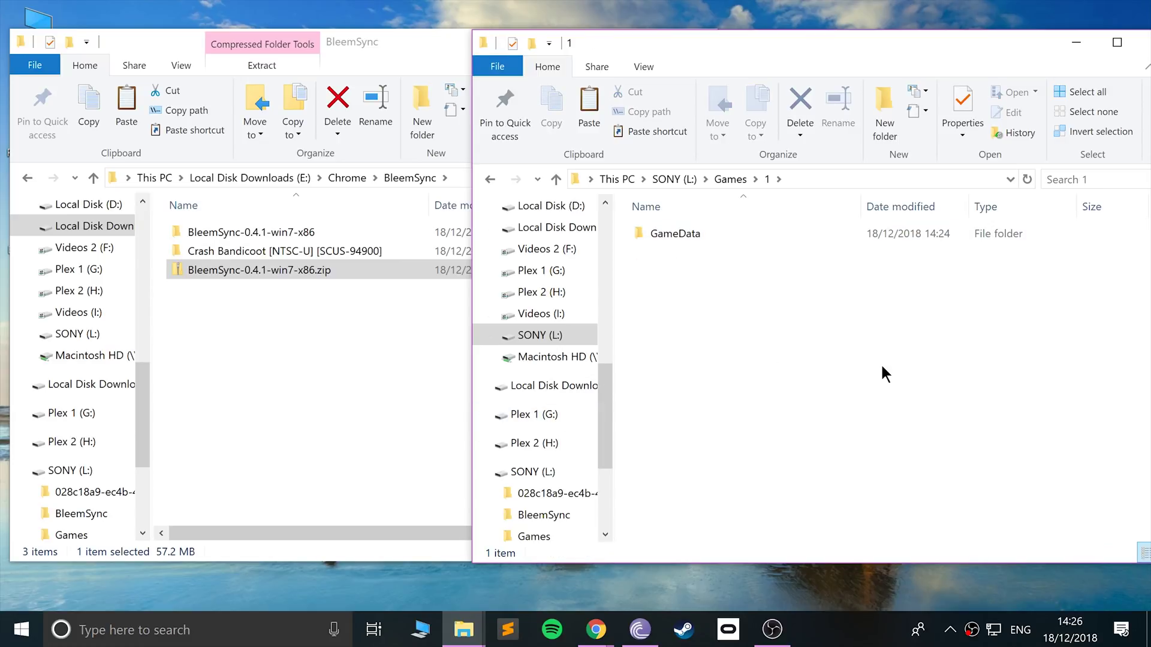
{"action": "double_click", "coordinate": [693, 232]}
Permanently delete the seven GameData files other than pcsx.cfg.
{"action": "left_click_drag", "start_coordinate": [824, 445], "coordinate": [695, 219]}
{"action": "left_click", "coordinate": [799, 445]}
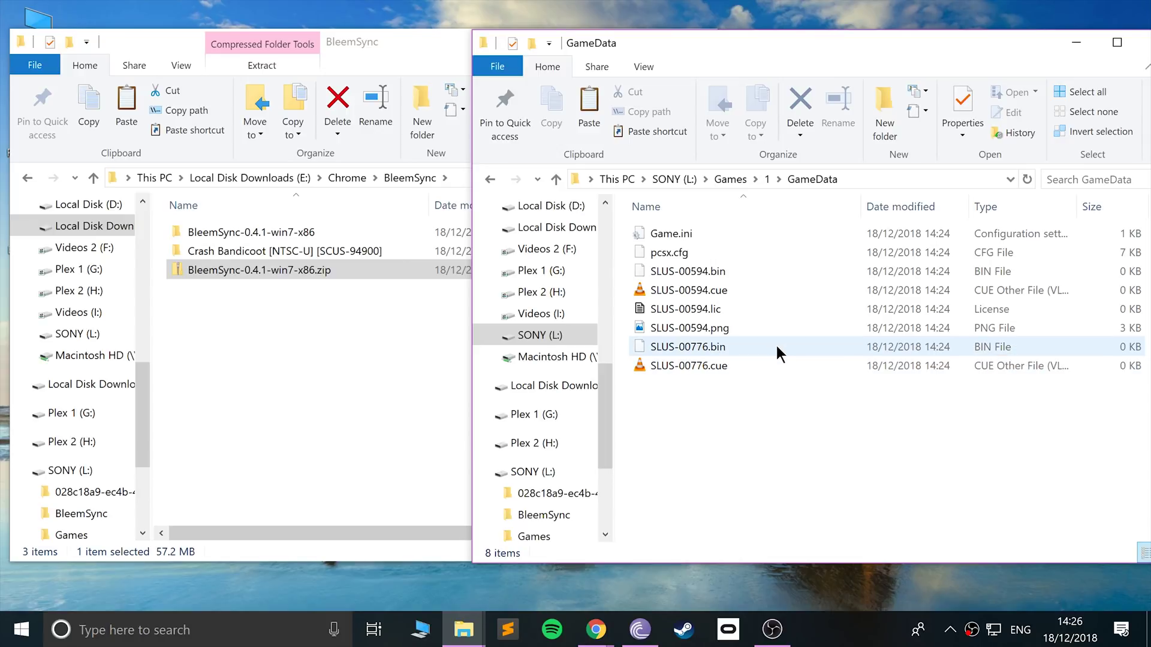
{"action": "left_click_drag", "start_coordinate": [772, 466], "coordinate": [696, 187]}
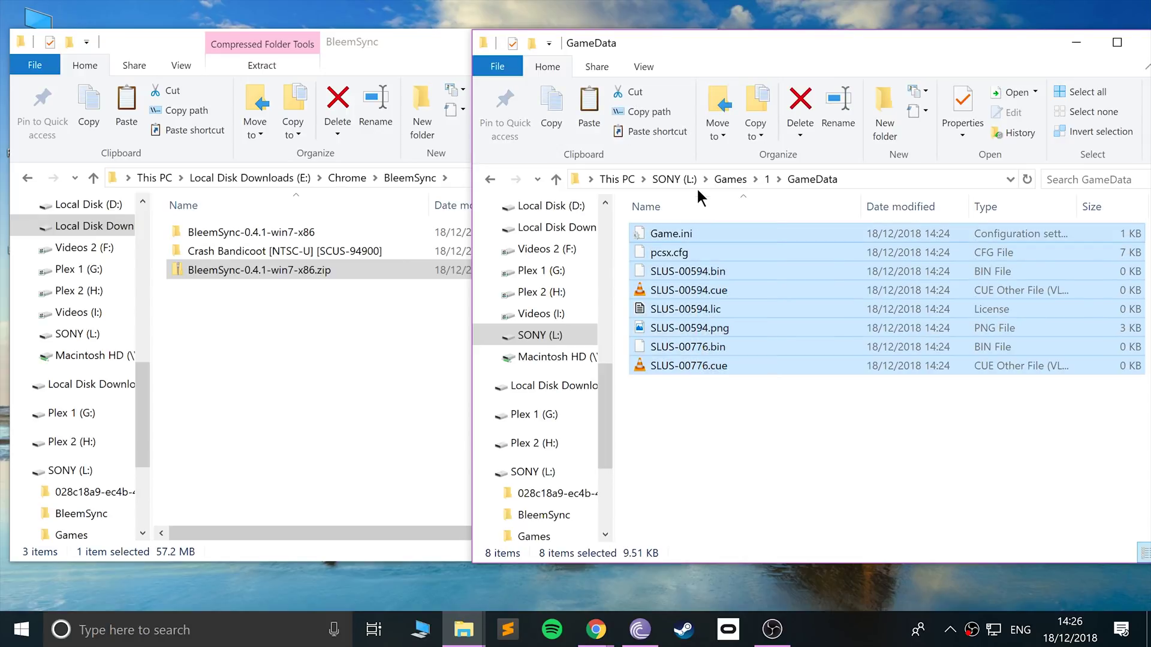
{"action": "left_click", "coordinate": [674, 253], "text": "ctrl"}
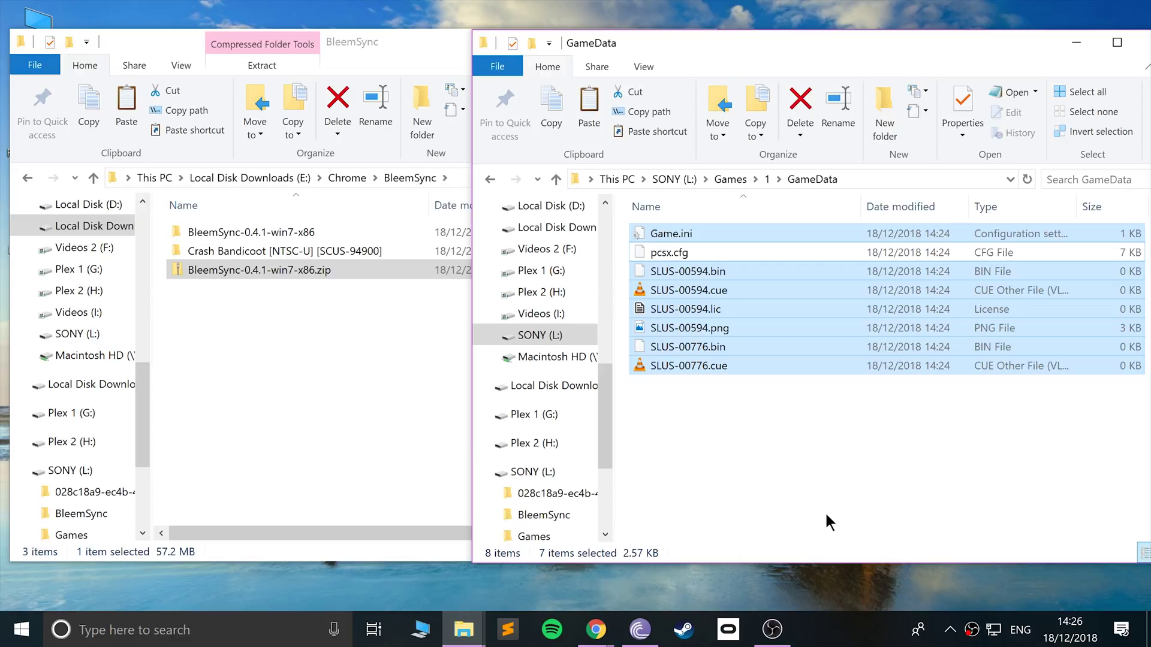
{"action": "key", "text": "shift+Delete"}
{"action": "left_click", "coordinate": [655, 404]}
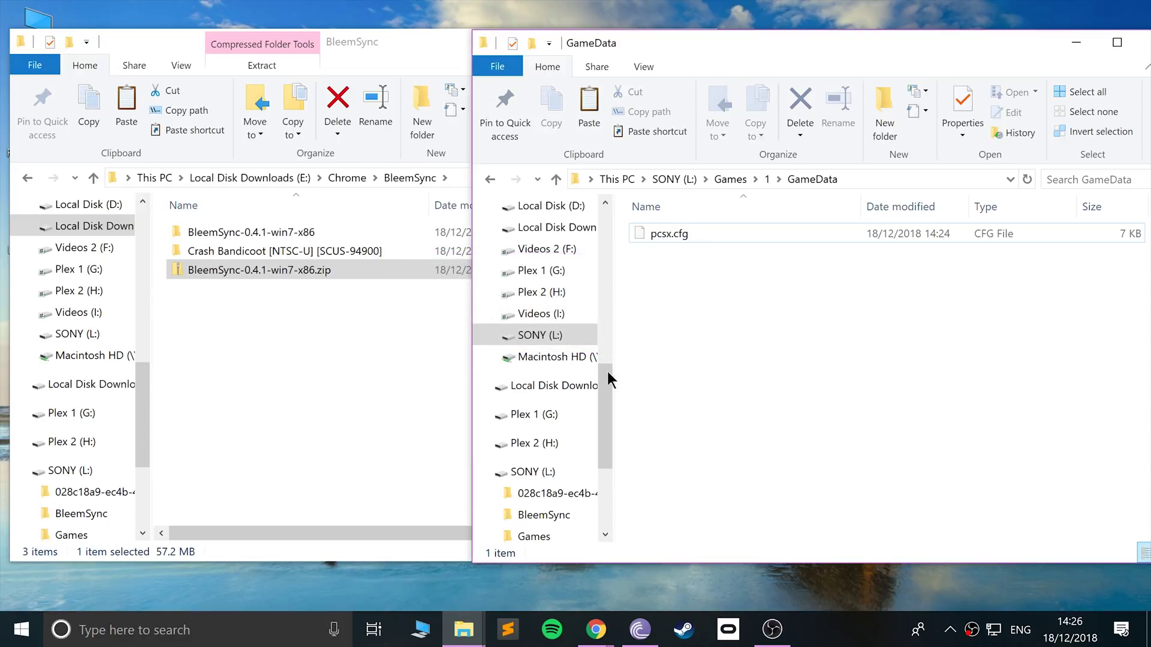
Paste the Crash Bandicoot .bin and .cue files into the GameData folder.
{"action": "double_click", "coordinate": [218, 250]}
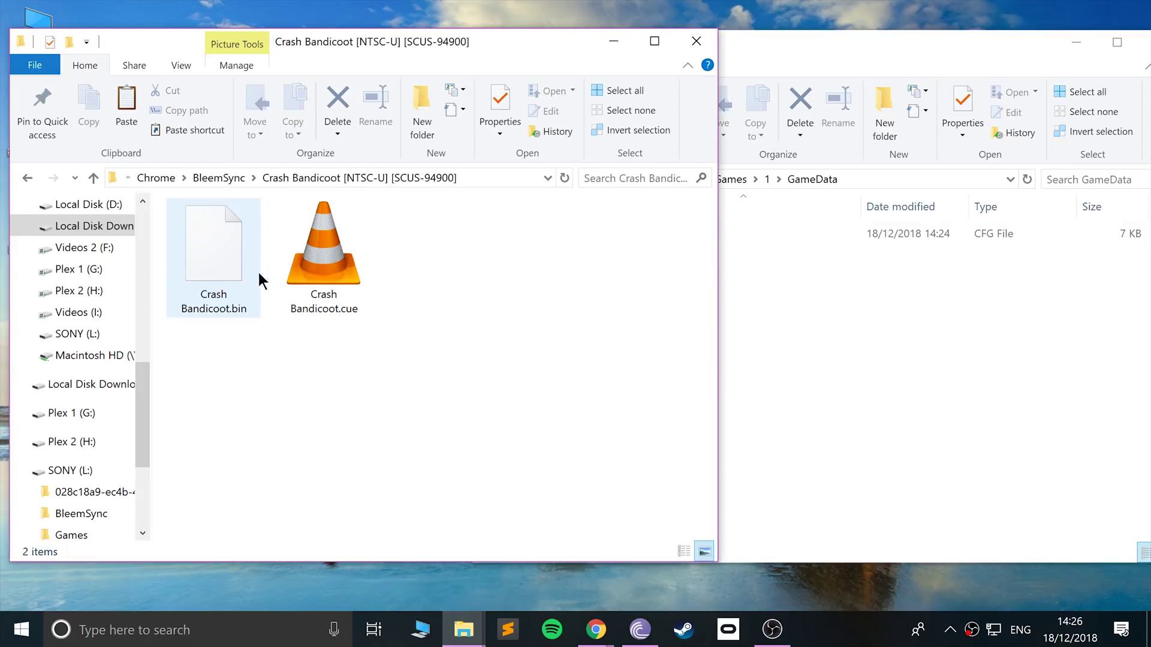
{"action": "left_click_drag", "start_coordinate": [436, 377], "coordinate": [269, 311]}
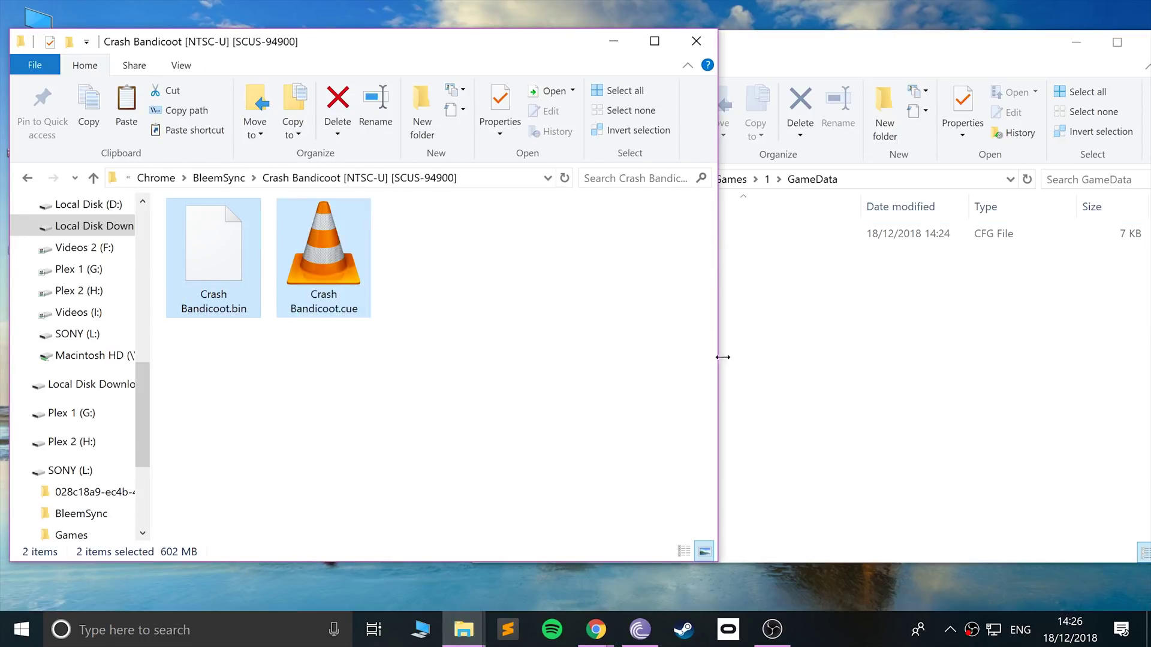
{"action": "left_click", "coordinate": [876, 360]}
{"action": "key", "text": "ctrl+v"}
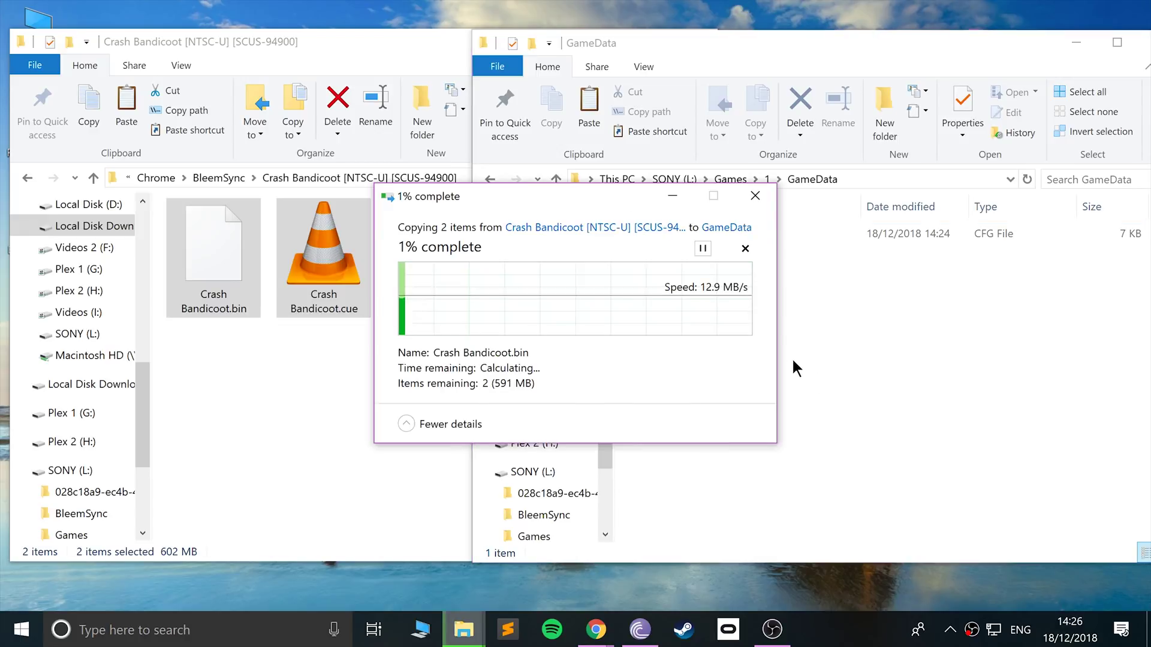
{"action": "left_click_drag", "start_coordinate": [490, 192], "coordinate": [533, 285]}
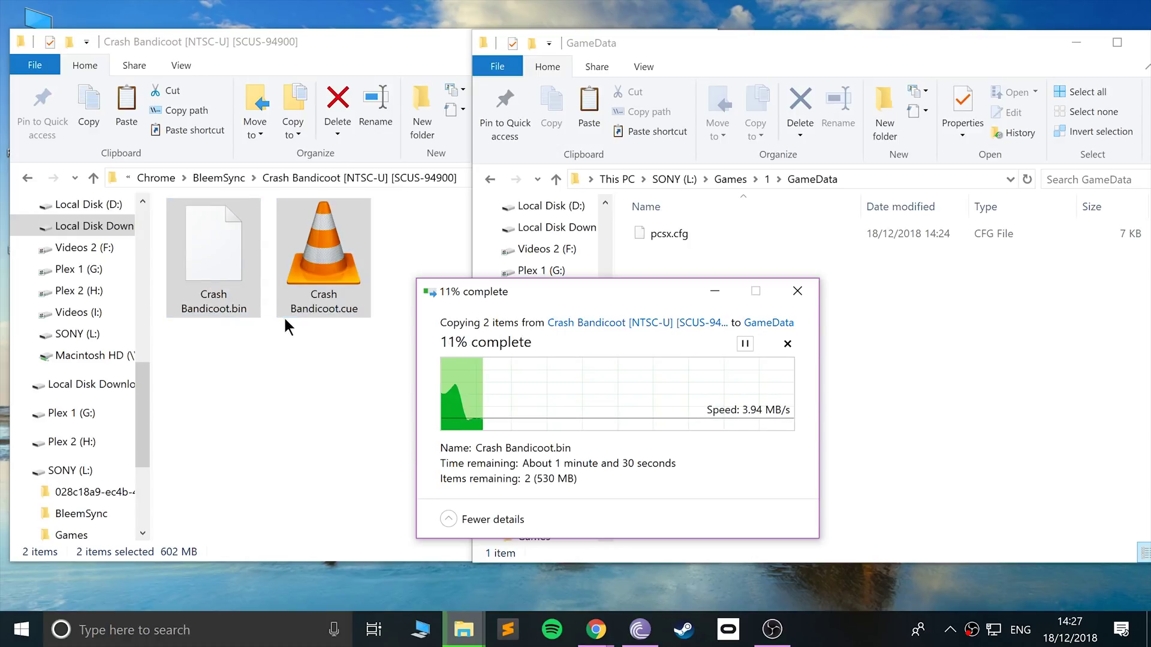
Keep the copy progress in view until Crash Bandicoot.bin (617,270 KB) finishes copying.
{"action": "left_click", "coordinate": [435, 214]}
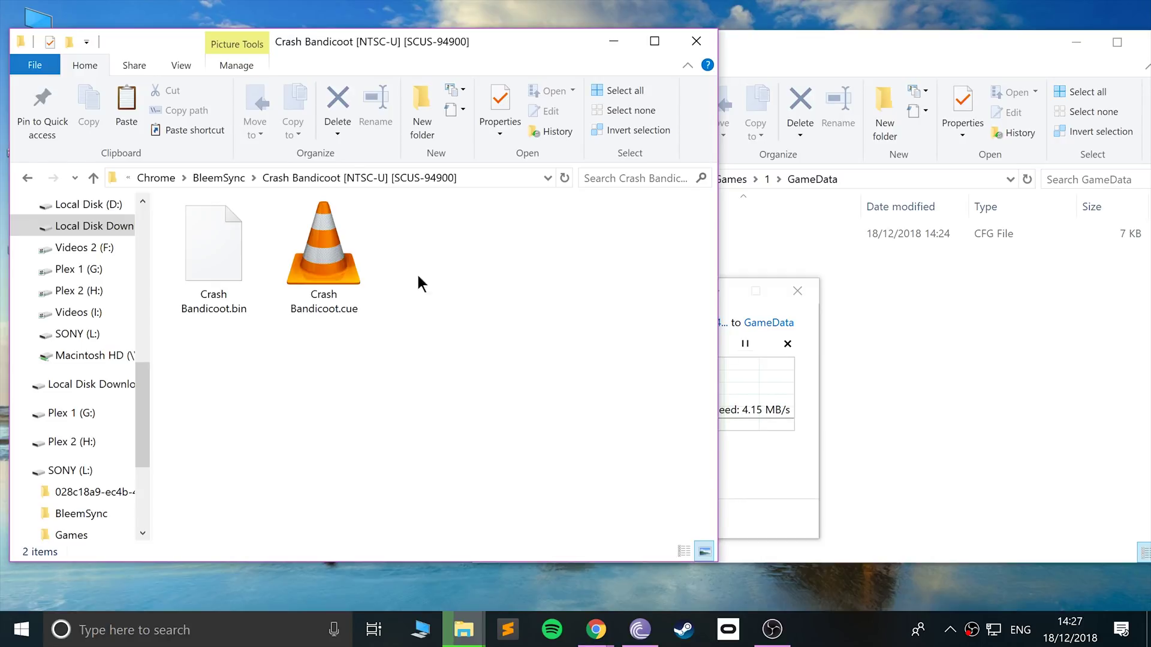
{"action": "left_click_drag", "start_coordinate": [359, 365], "coordinate": [273, 378]}
{"action": "left_click_drag", "start_coordinate": [428, 428], "coordinate": [308, 352]}
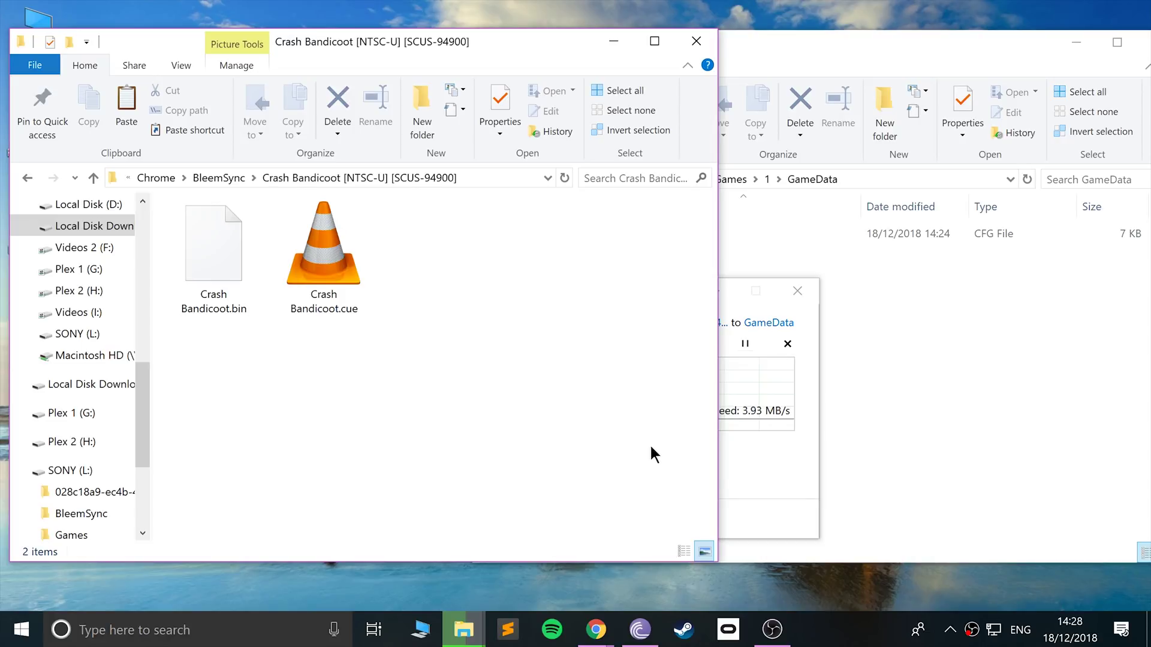
{"action": "left_click", "coordinate": [784, 471]}
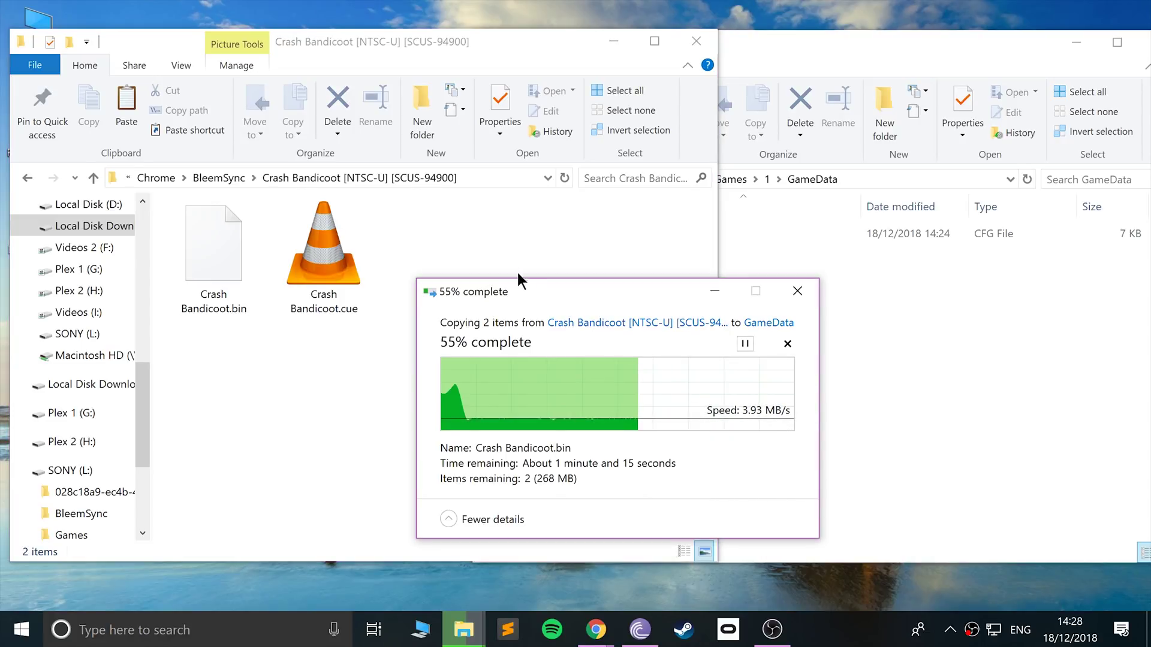
{"action": "left_click_drag", "start_coordinate": [519, 285], "coordinate": [789, 298]}
{"action": "left_click", "coordinate": [501, 276]}
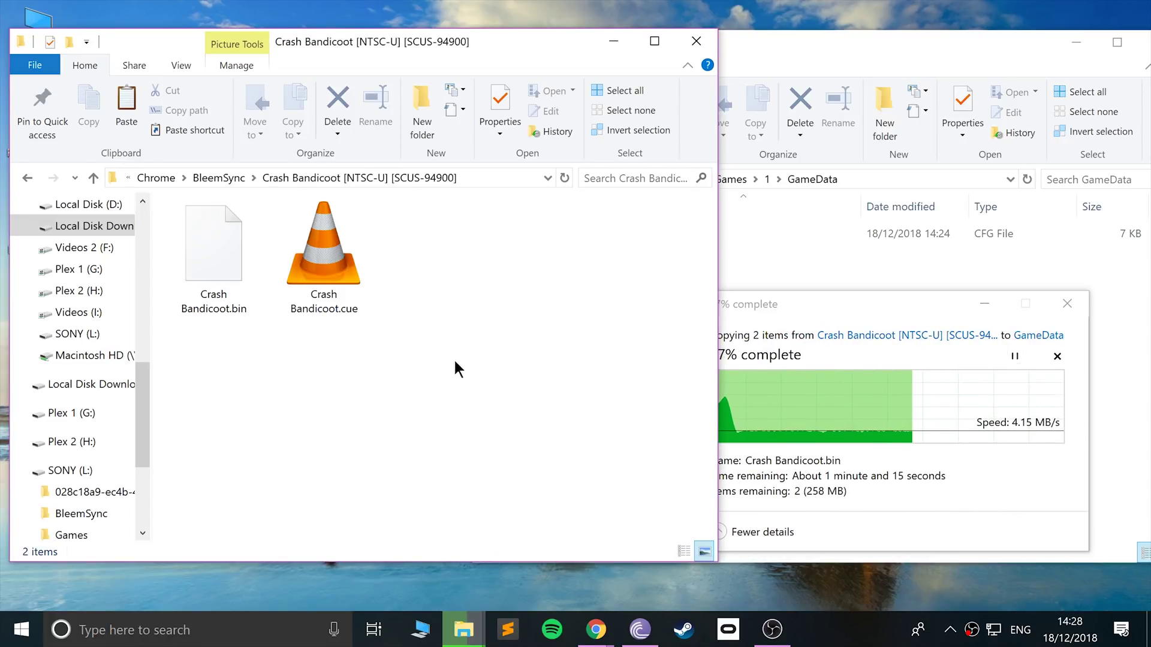
{"action": "left_click_drag", "start_coordinate": [455, 362], "coordinate": [172, 243]}
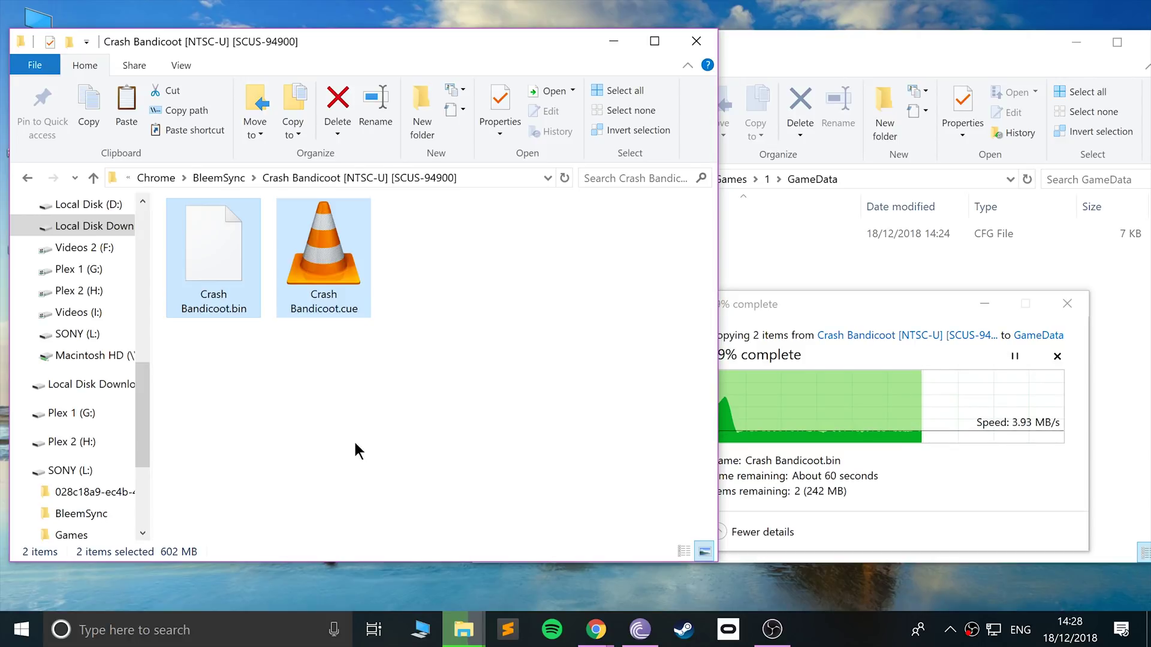
{"action": "left_click", "coordinate": [355, 444]}
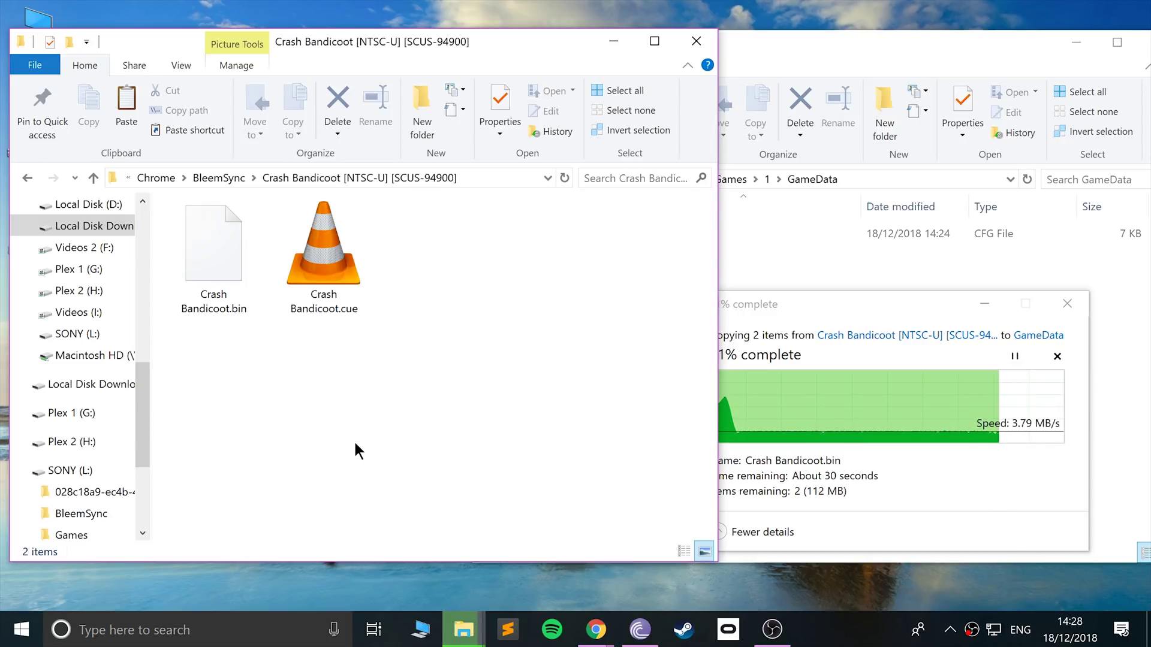
{"action": "left_click", "coordinate": [976, 484]}
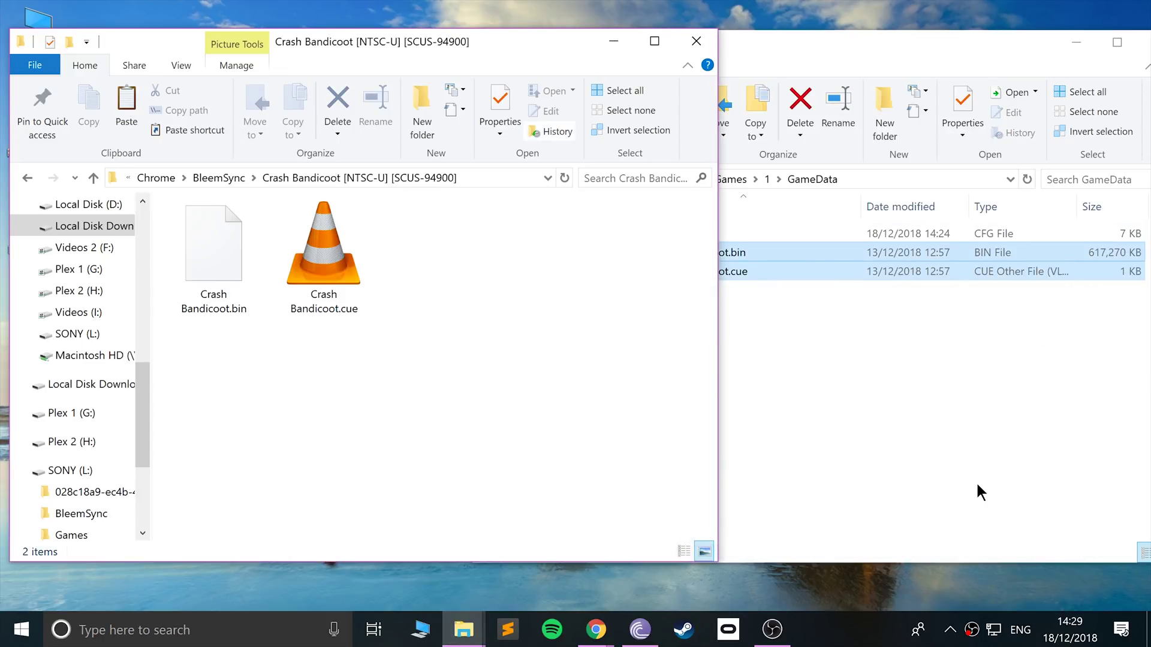
Run BleemSync.exe from the BleemSync folder on SONY (L:).
{"action": "left_click", "coordinate": [977, 485]}
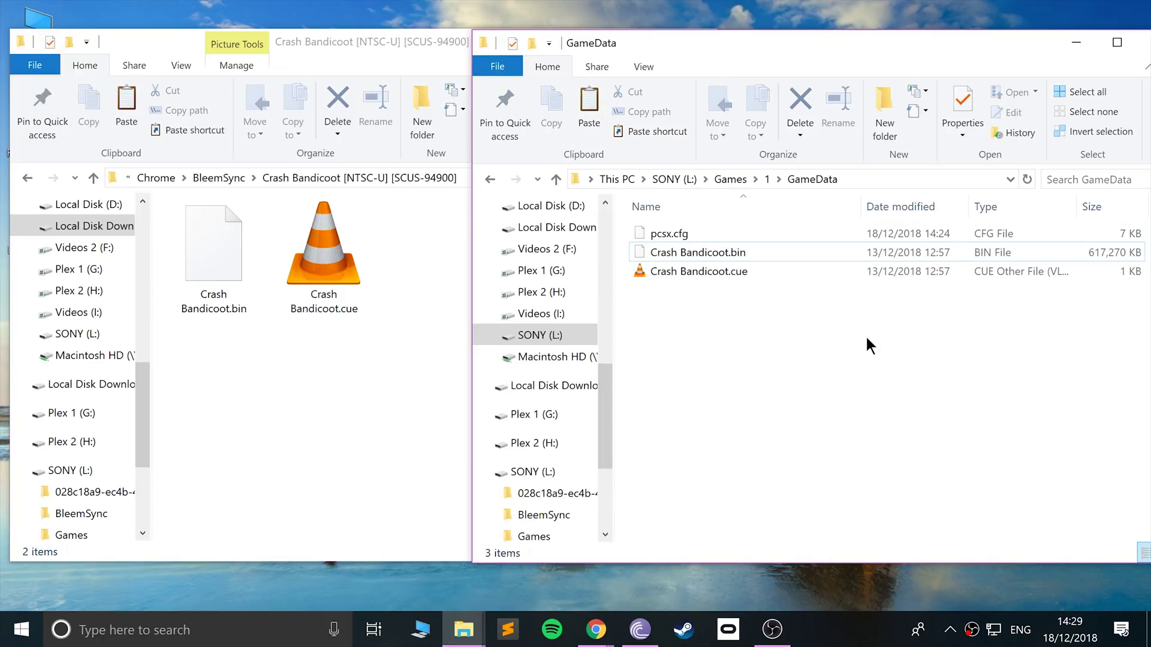
{"action": "key", "text": "BackSpace"}
{"action": "key", "text": "BackSpace"}
{"action": "key", "text": "BackSpace"}
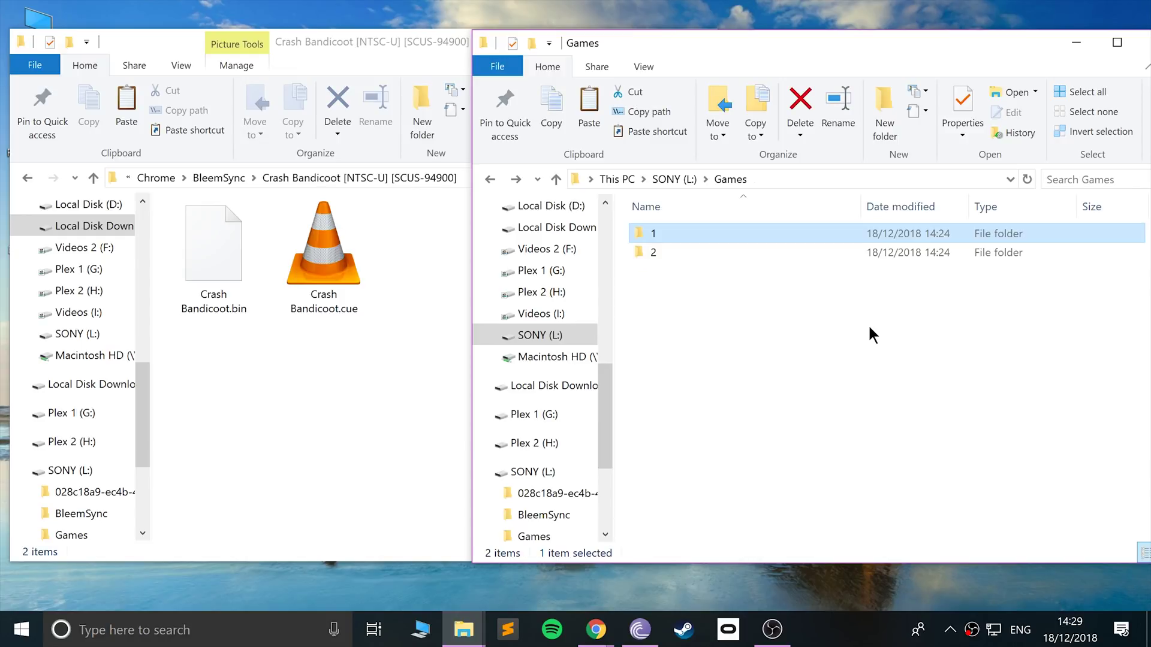
{"action": "key", "text": "Down"}
{"action": "key", "text": "Up"}
{"action": "key", "text": "Up"}
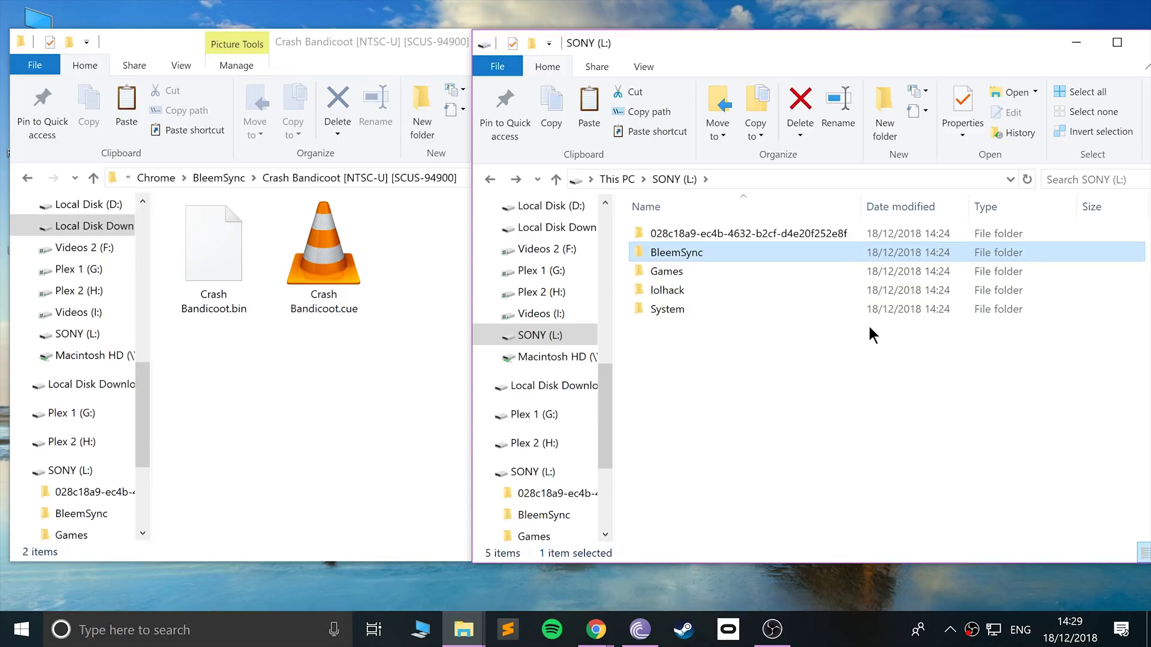
{"action": "key", "text": "Return"}
{"action": "scroll", "coordinate": [868, 324], "scroll_direction": "down", "scroll_amount": 12}
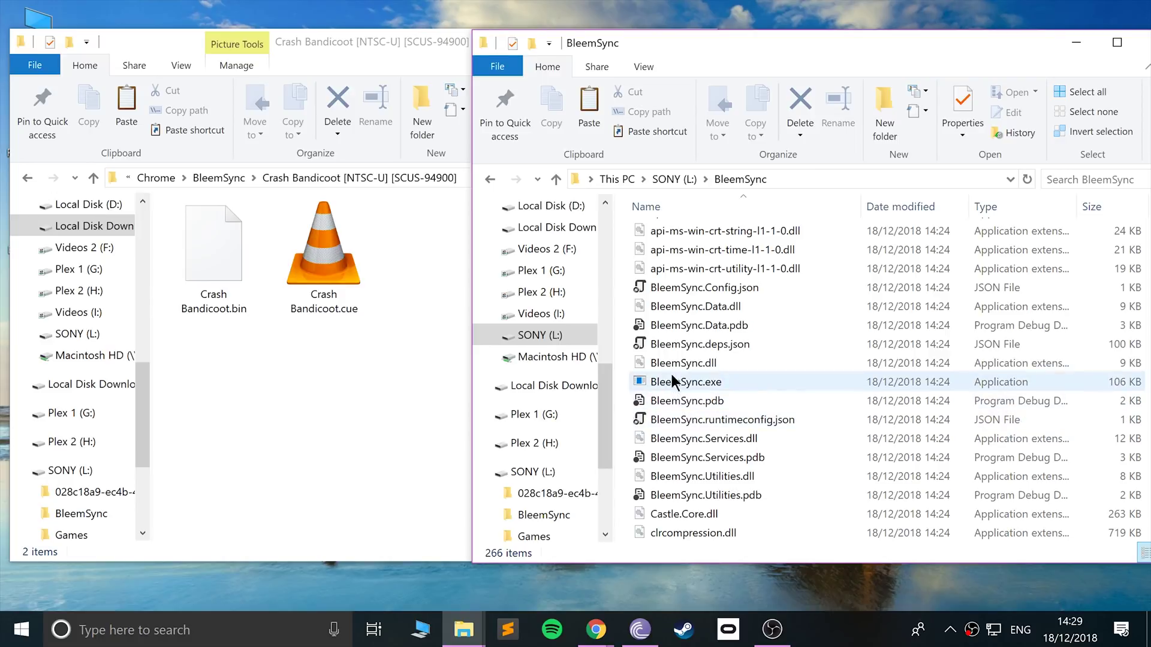
{"action": "double_click", "coordinate": [702, 383]}
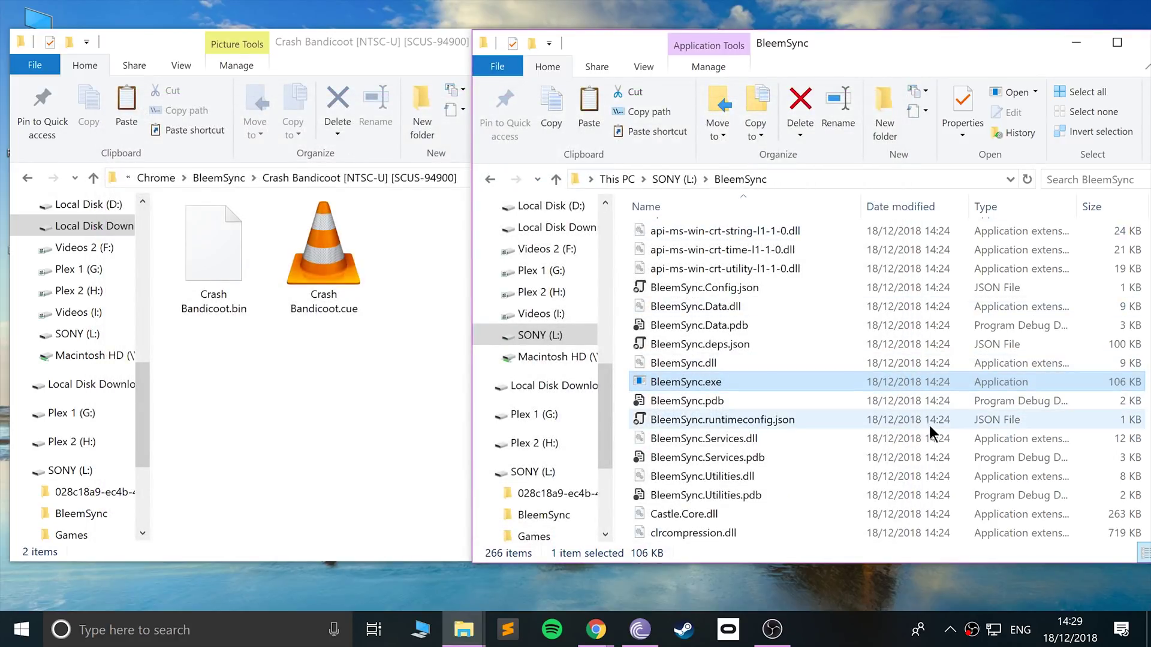
Return to Games > 1 > GameData to find the new Crash Bandicoot.png and Game.ini.
{"action": "key", "text": "BackSpace"}
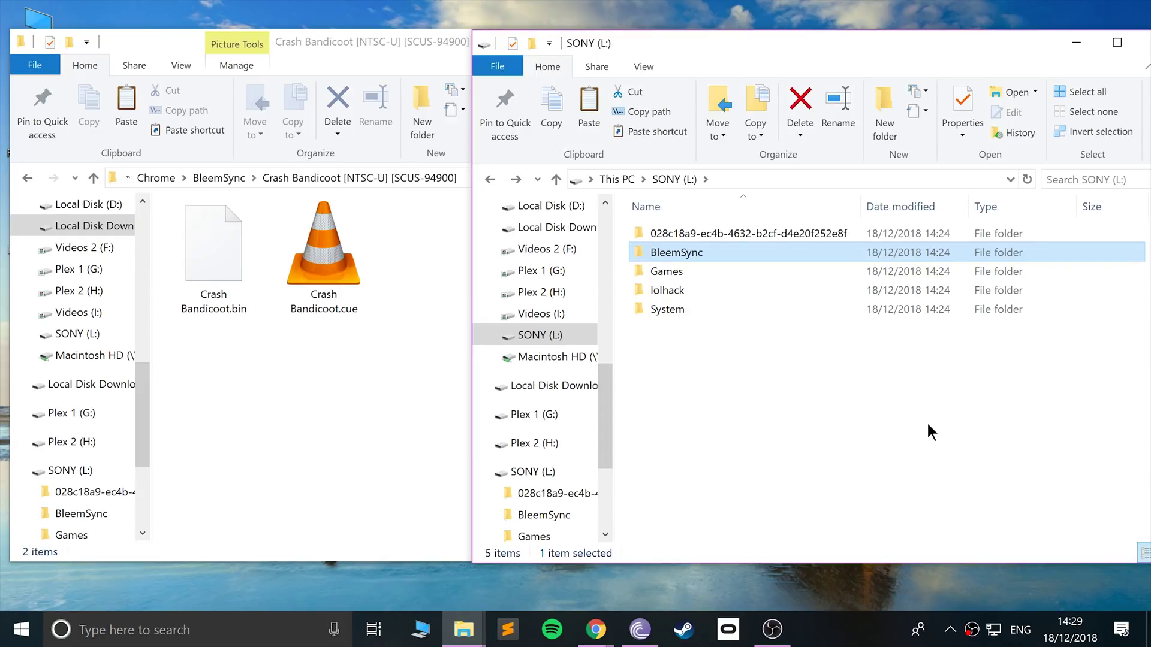
{"action": "key", "text": "Down"}
{"action": "key", "text": "Return"}
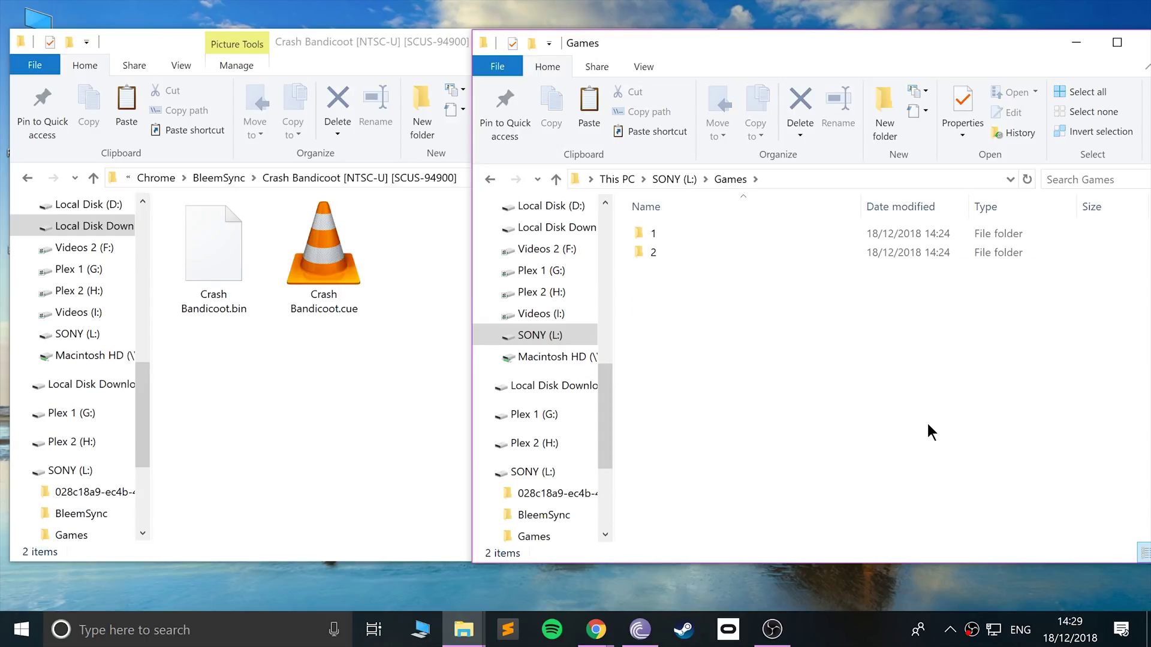
{"action": "key", "text": "Down"}
{"action": "key", "text": "Return"}
{"action": "key", "text": "Down"}
{"action": "key", "text": "Return"}
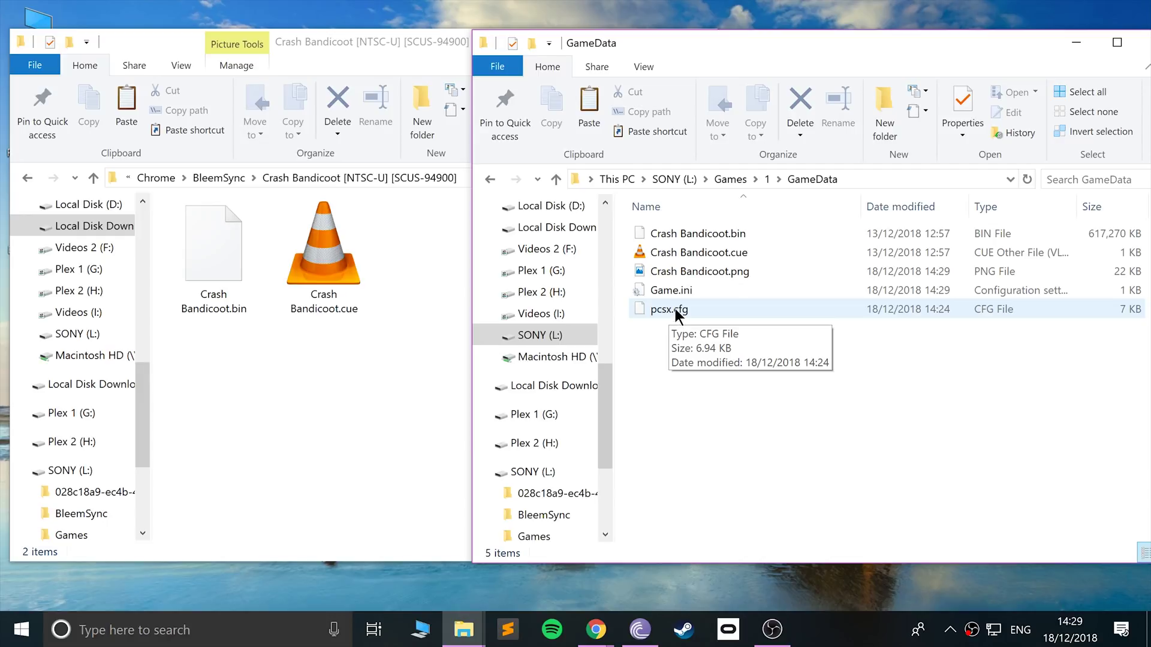
Preview the Crash Bandicoot.png cover art, then close the preview.
{"action": "left_click", "coordinate": [678, 277]}
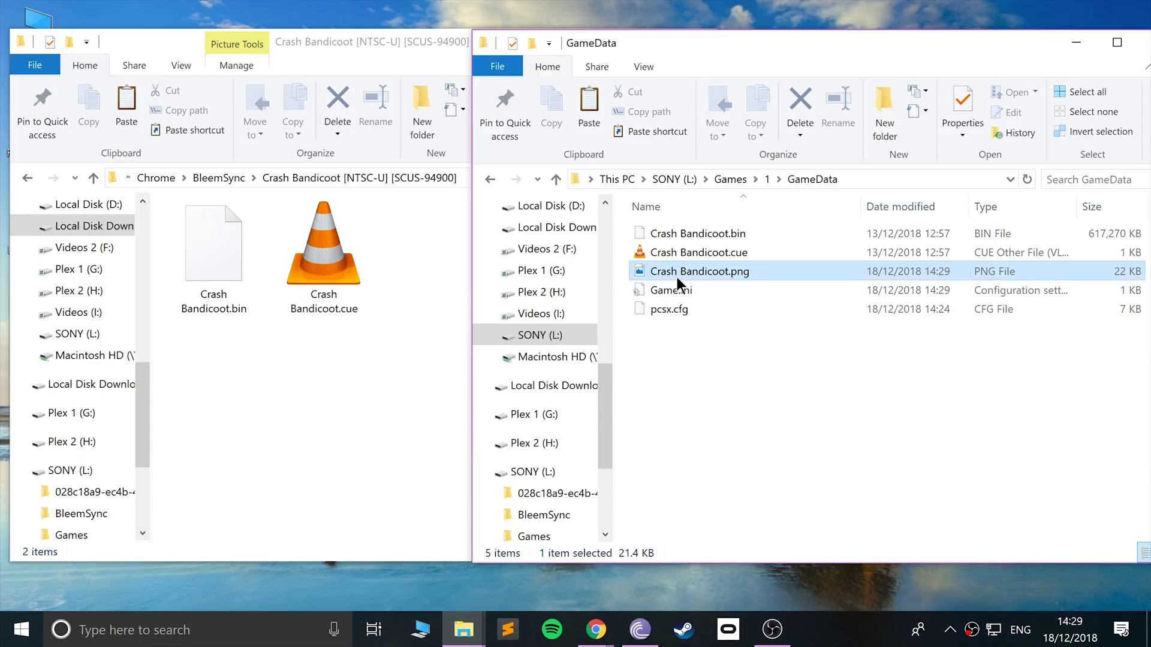
{"action": "double_click", "coordinate": [677, 277]}
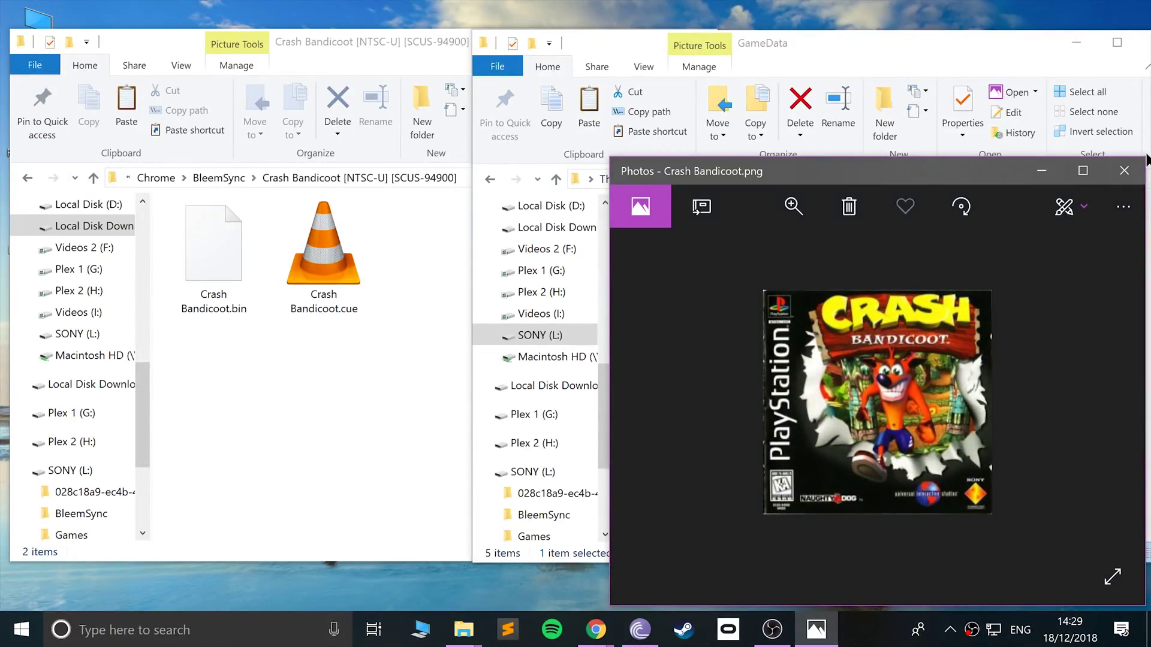
{"action": "left_click", "coordinate": [1124, 171]}
Open Game.ini from GameData in Sublime Text.
{"action": "left_click", "coordinate": [660, 291]}
{"action": "right_click", "coordinate": [661, 293]}
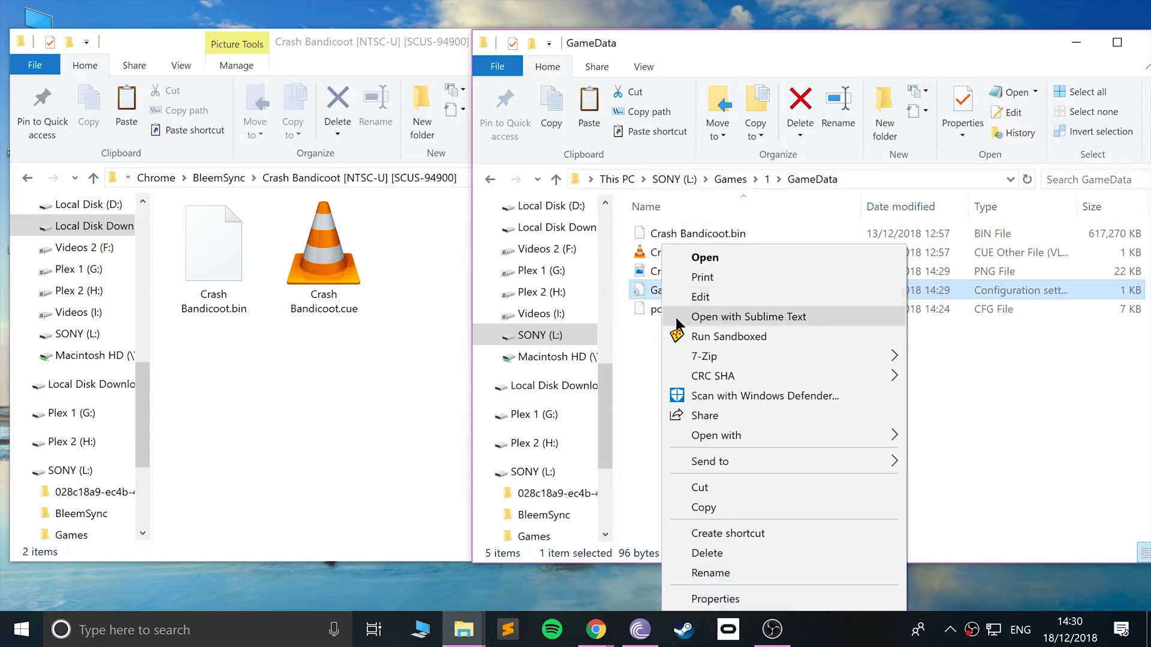
{"action": "left_click", "coordinate": [750, 319]}
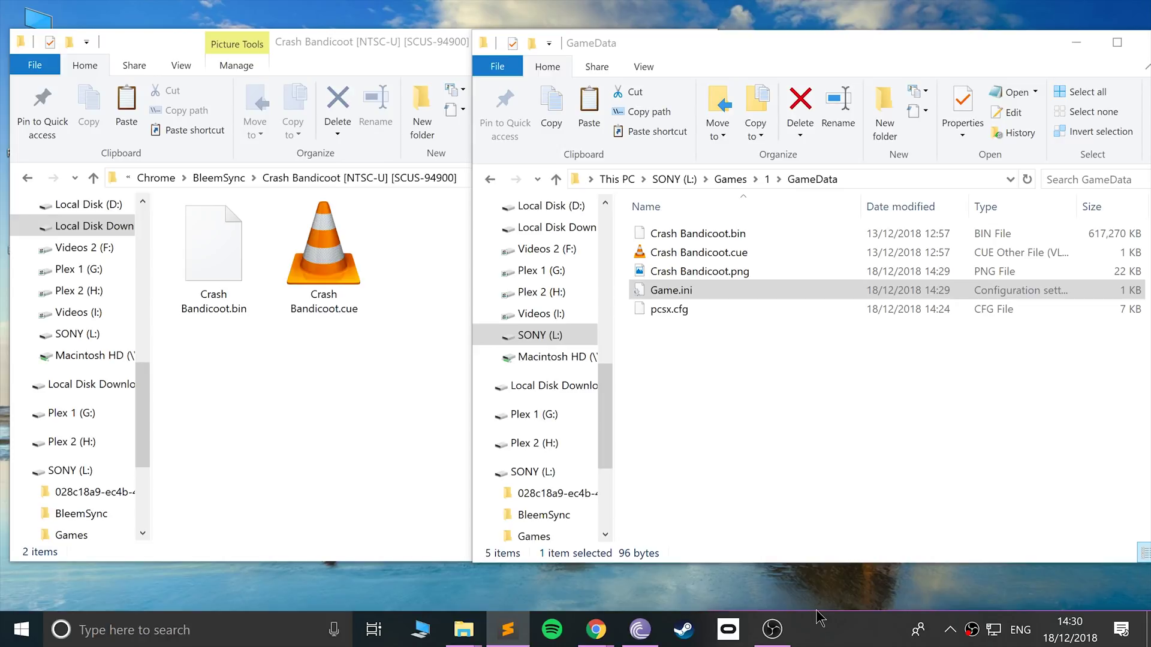
{"action": "key", "text": "Return"}
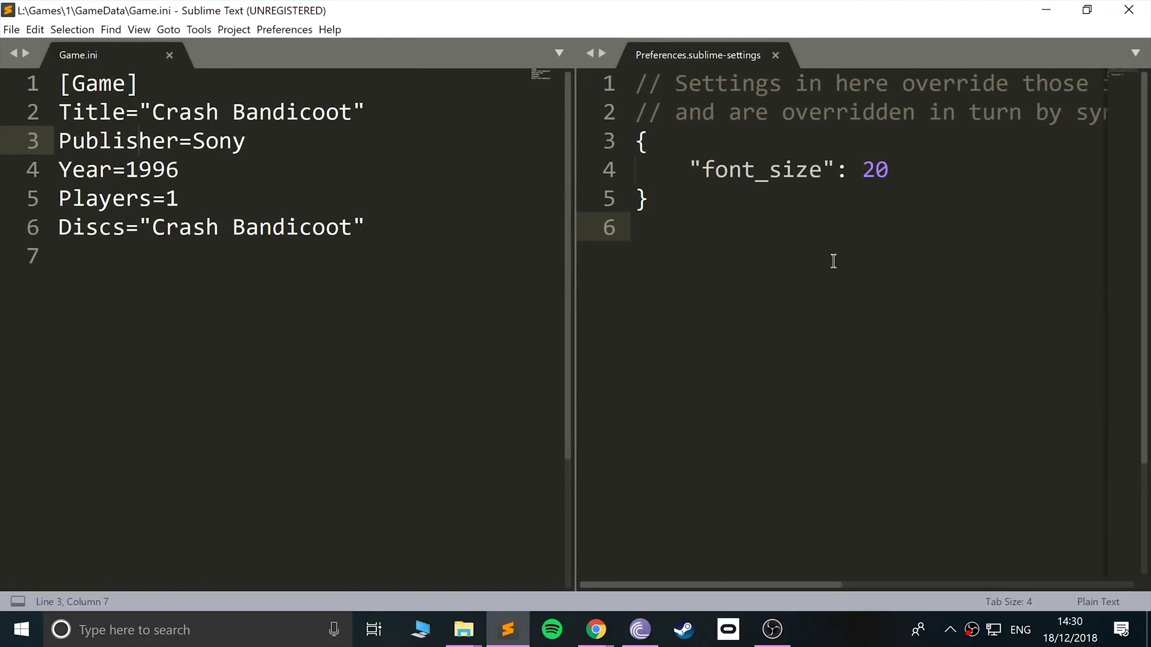
Highlight Game.ini's Title and metadata lines 1 to 6, then close Sublime Text.
{"action": "left_click_drag", "start_coordinate": [454, 283], "coordinate": [182, 110]}
{"action": "triple_click", "coordinate": [183, 114]}
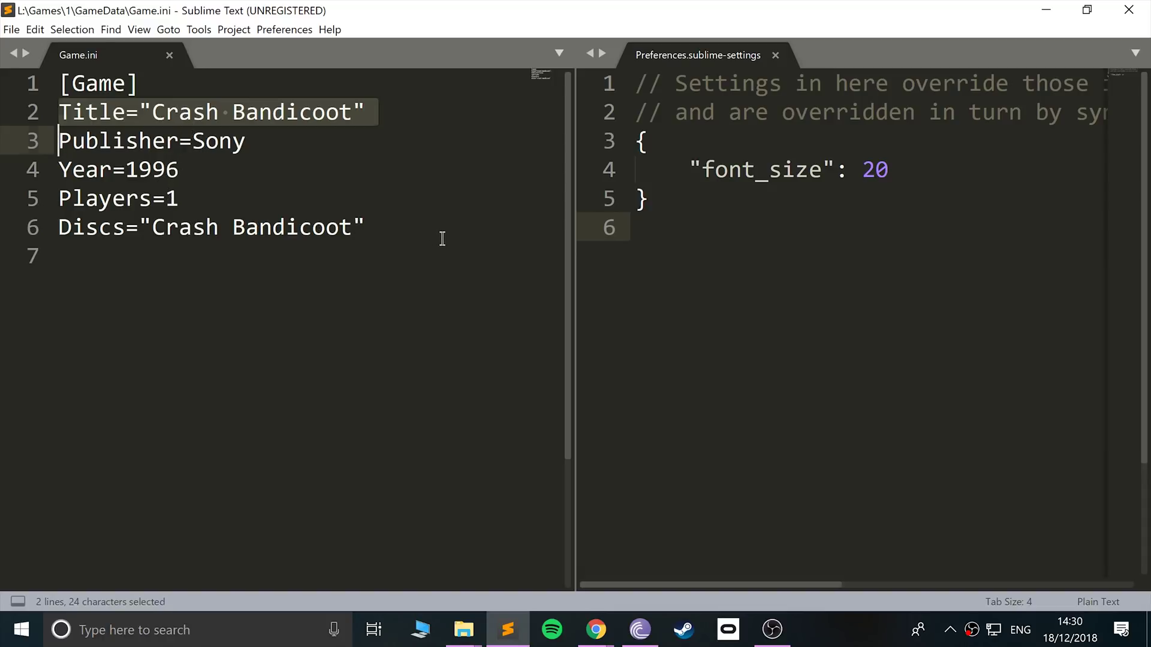
{"action": "left_click_drag", "start_coordinate": [440, 238], "coordinate": [59, 84]}
{"action": "left_click", "coordinate": [275, 172]}
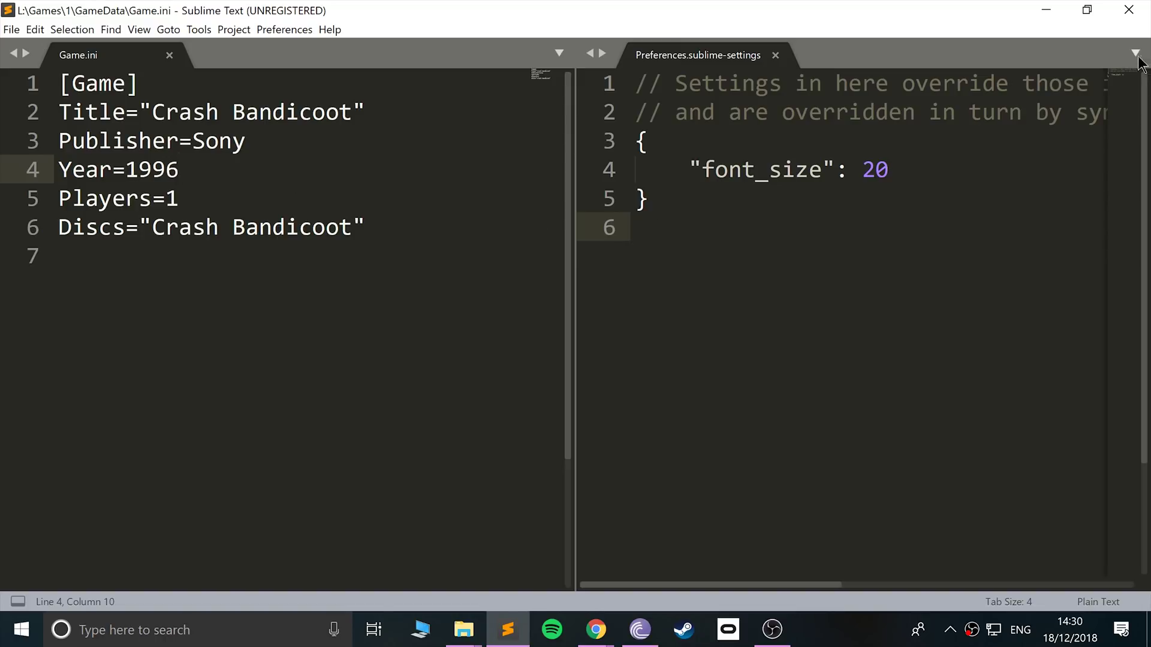
{"action": "left_click", "coordinate": [1128, 10]}
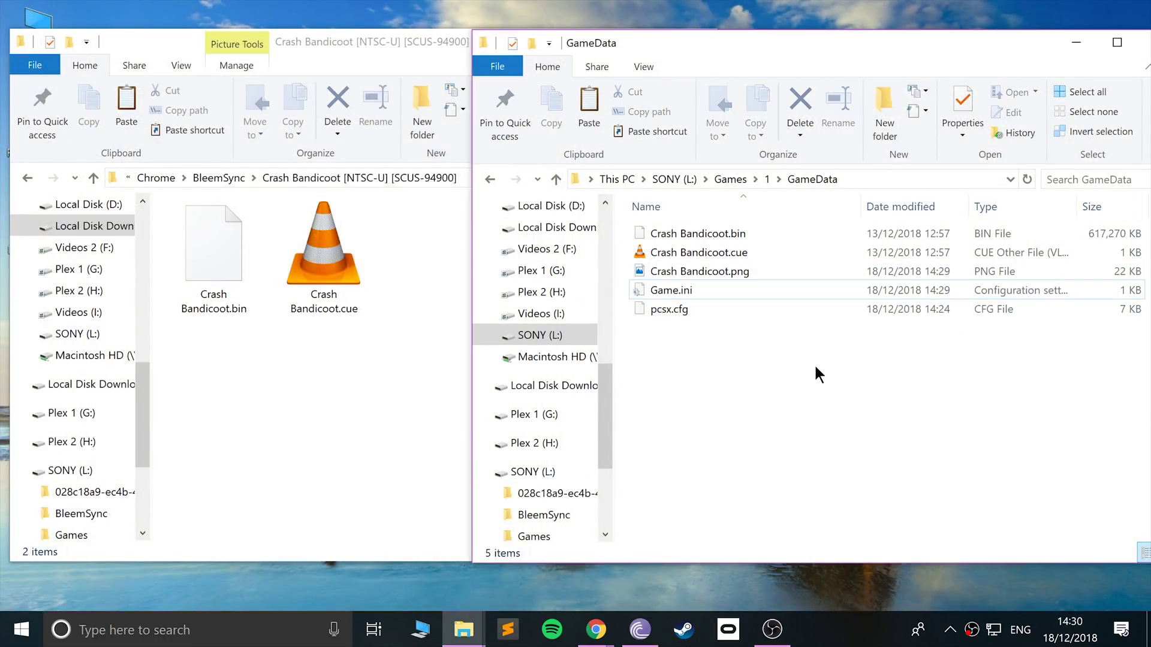
Reopen folder 1's GameData folder and select the Crash Bandicoot.png cover image.
{"action": "key", "text": "BackSpace"}
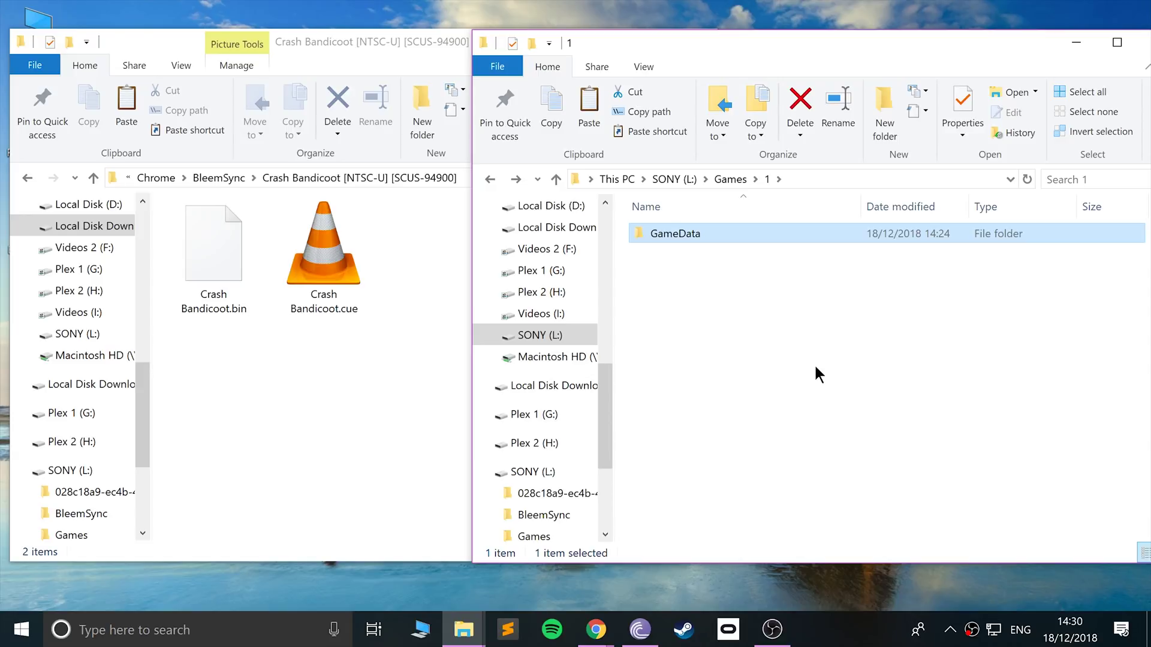
{"action": "key", "text": "Return"}
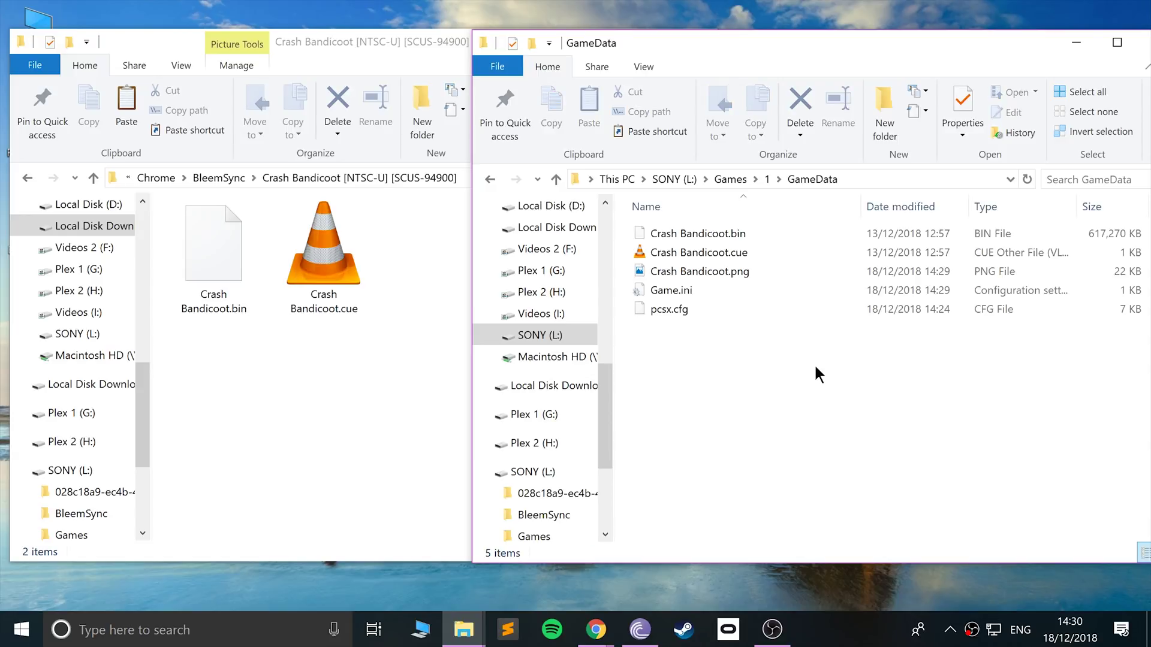
{"action": "key", "text": "Down"}
{"action": "key", "text": "Down"}
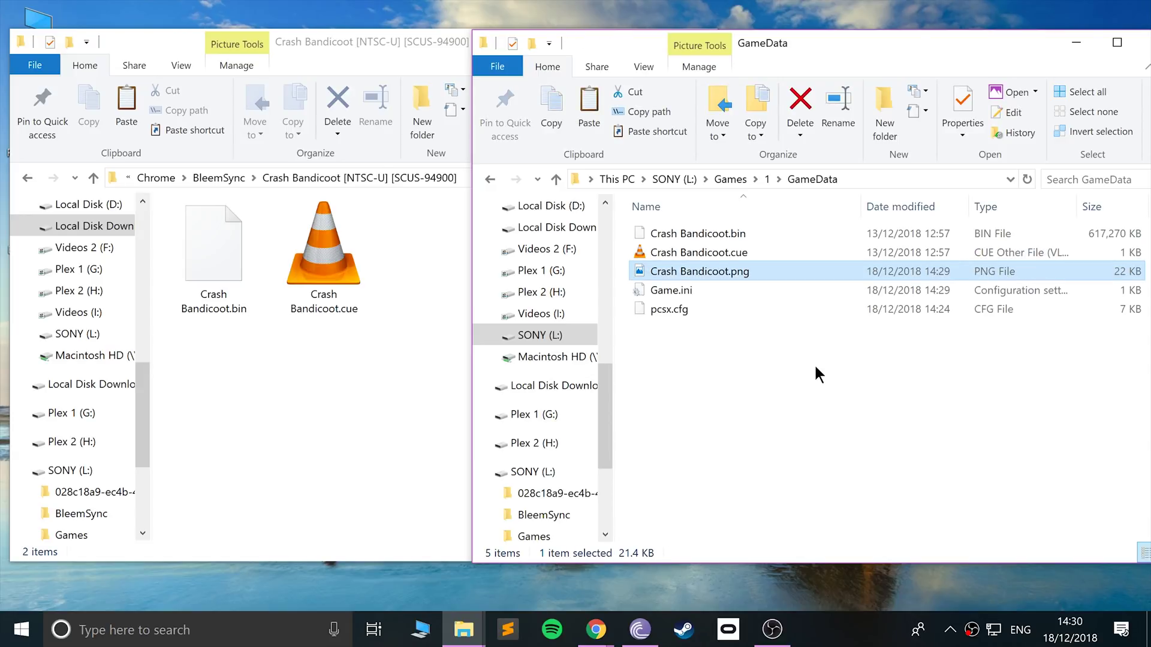
Return to the SONY drive root, open BleemSync, and select BleemSync.exe.
{"action": "key", "text": "BackSpace"}
{"action": "key", "text": "BackSpace"}
{"action": "key", "text": "BackSpace"}
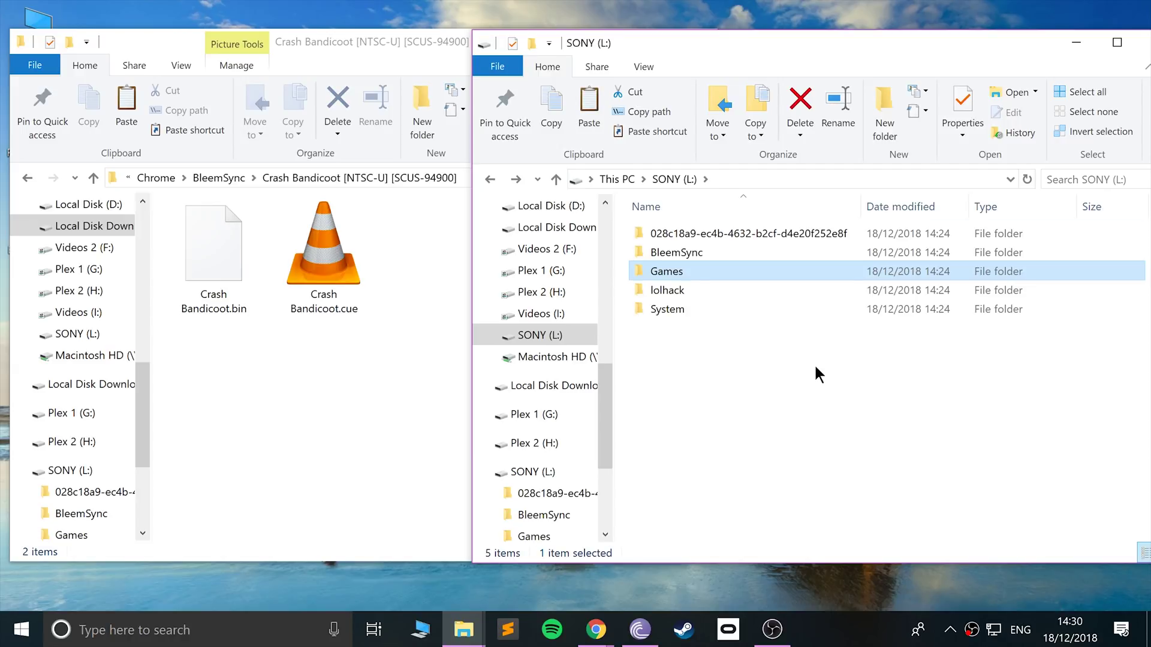
{"action": "key", "text": "Up"}
{"action": "key", "text": "Return"}
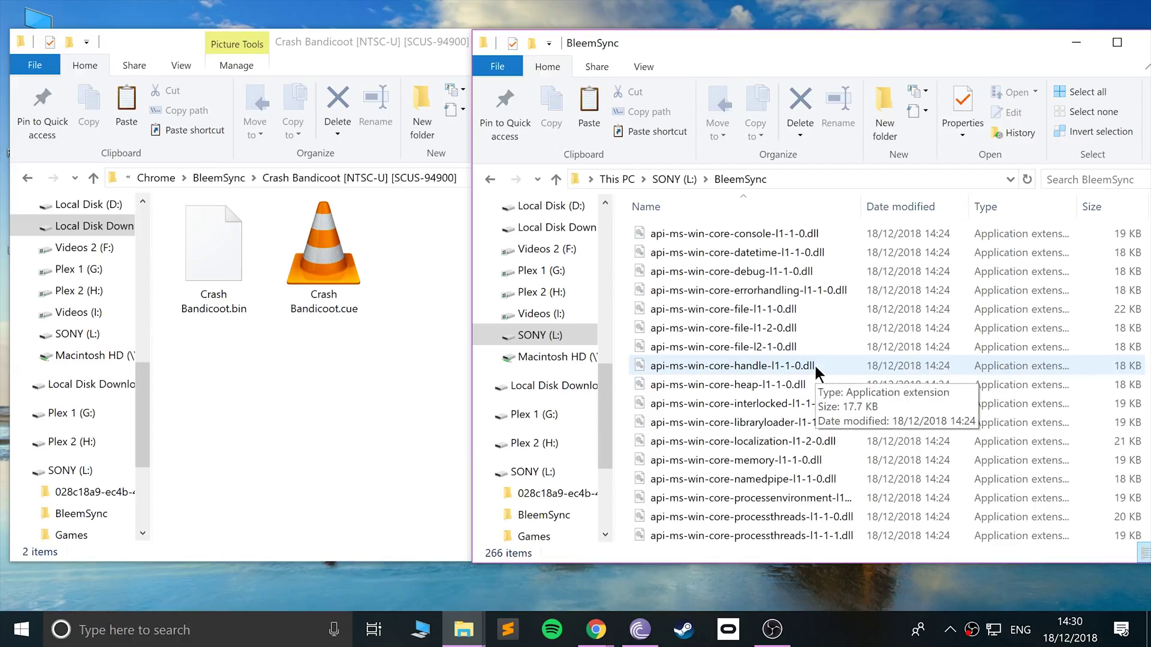
{"action": "key", "text": "b"}
{"action": "key", "text": "Down"}
{"action": "key", "text": "Down"}
{"action": "key", "text": "Down"}
{"action": "key", "text": "Down"}
{"action": "key", "text": "Down"}
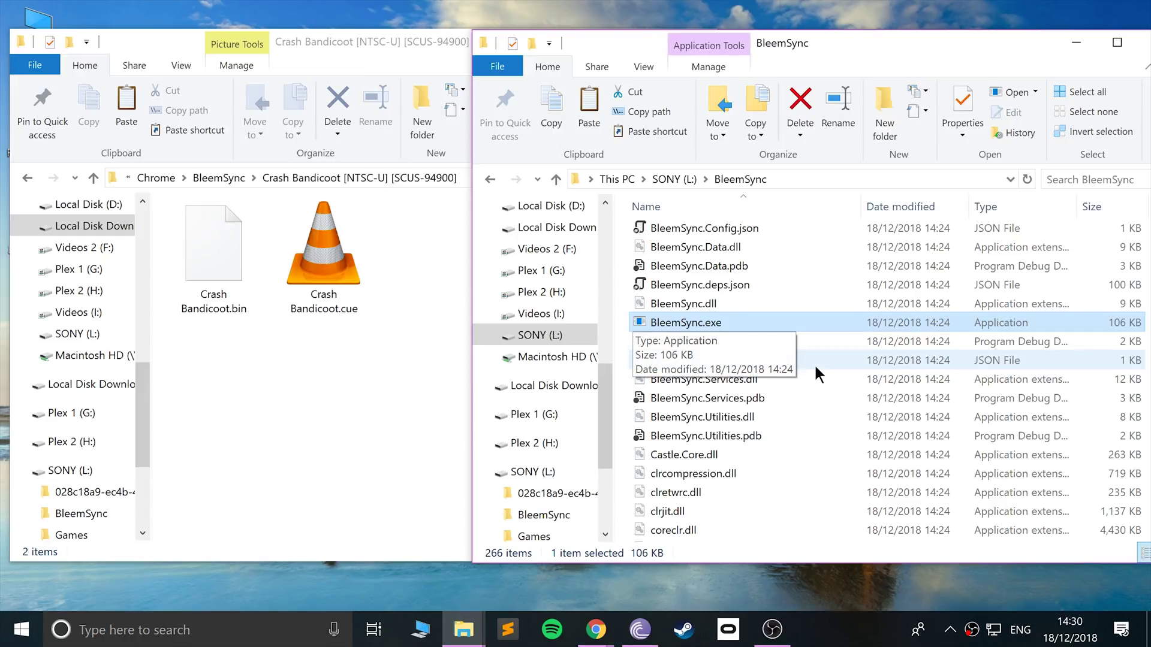
Go back to the SONY drive root and open the Games folder.
{"action": "key", "text": "BackSpace"}
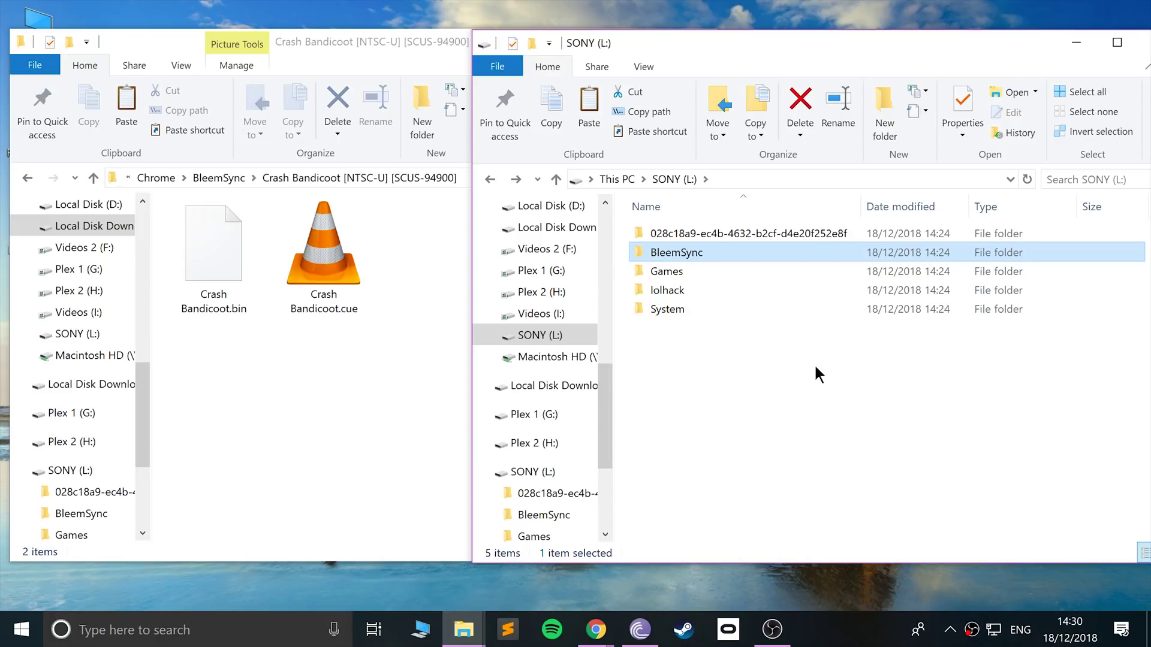
{"action": "key", "text": "Return"}
{"action": "key", "text": "BackSpace"}
{"action": "key", "text": "Down"}
{"action": "key", "text": "Return"}
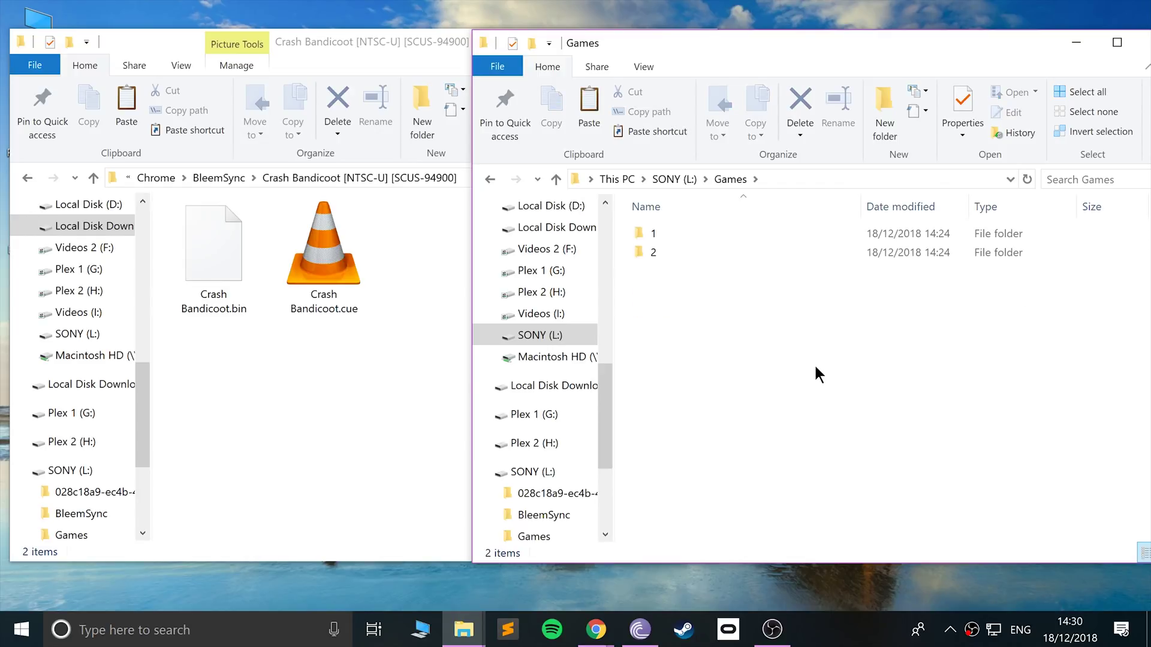
Inspect game folder 2's GameData files, SLUS-01066.bin and SLUS-01066.cue.
{"action": "key", "text": "Down"}
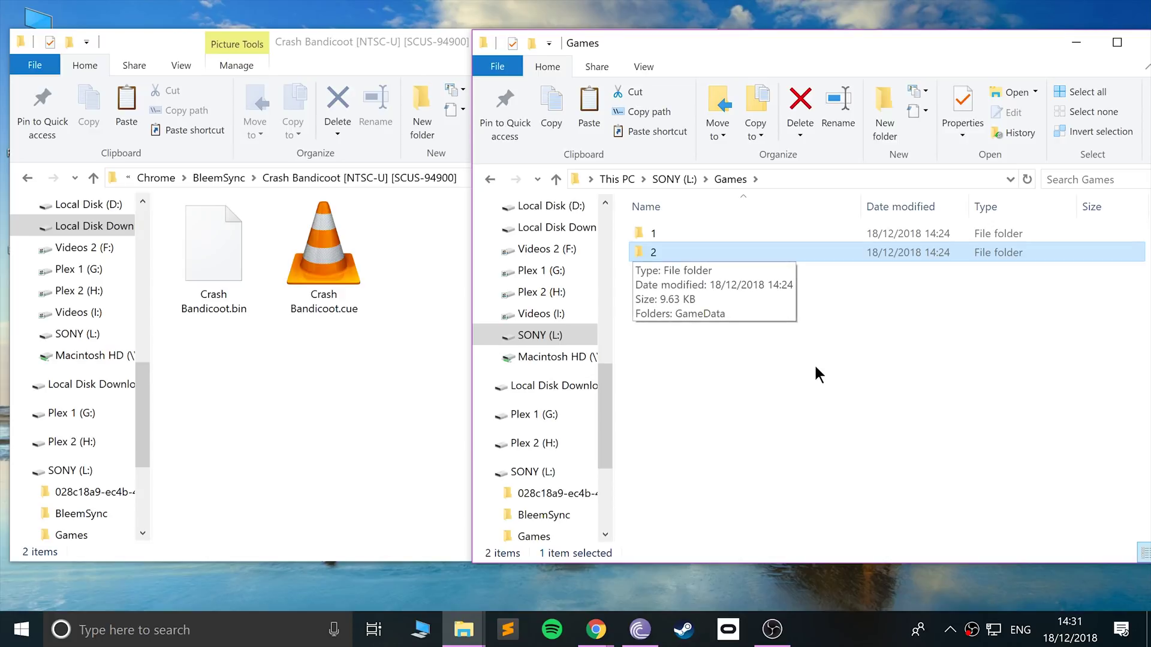
{"action": "key", "text": "Return"}
{"action": "key", "text": "Down"}
{"action": "key", "text": "Return"}
{"action": "key", "text": "Down"}
{"action": "key", "text": "Down"}
{"action": "key", "text": "Down"}
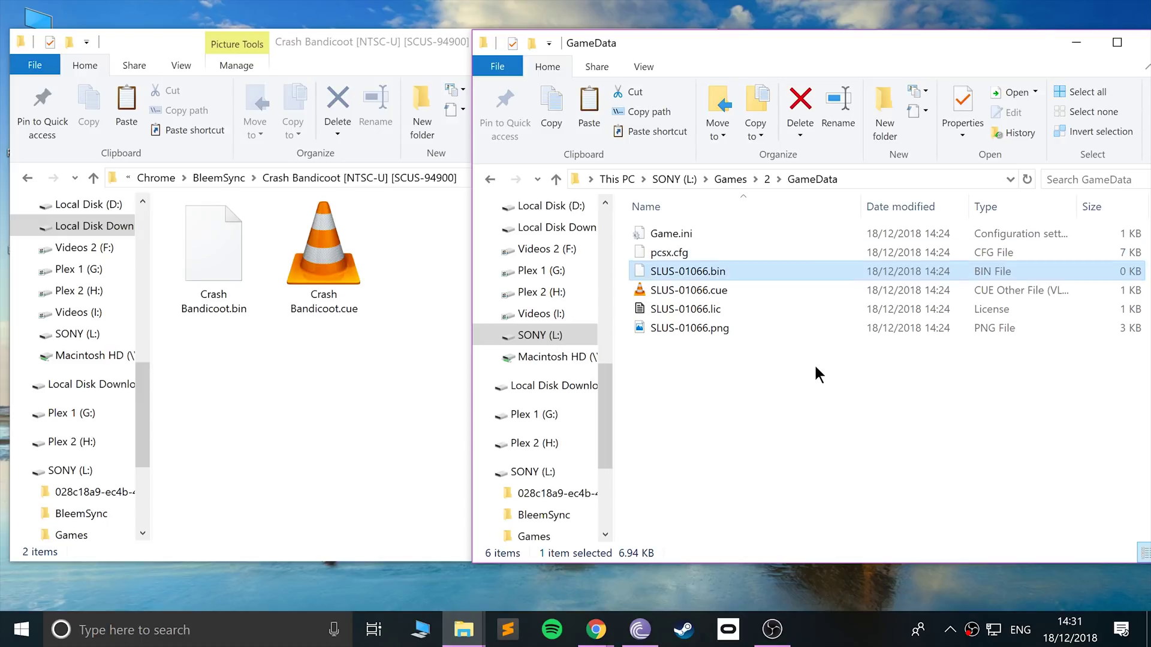
{"action": "key", "text": "Down"}
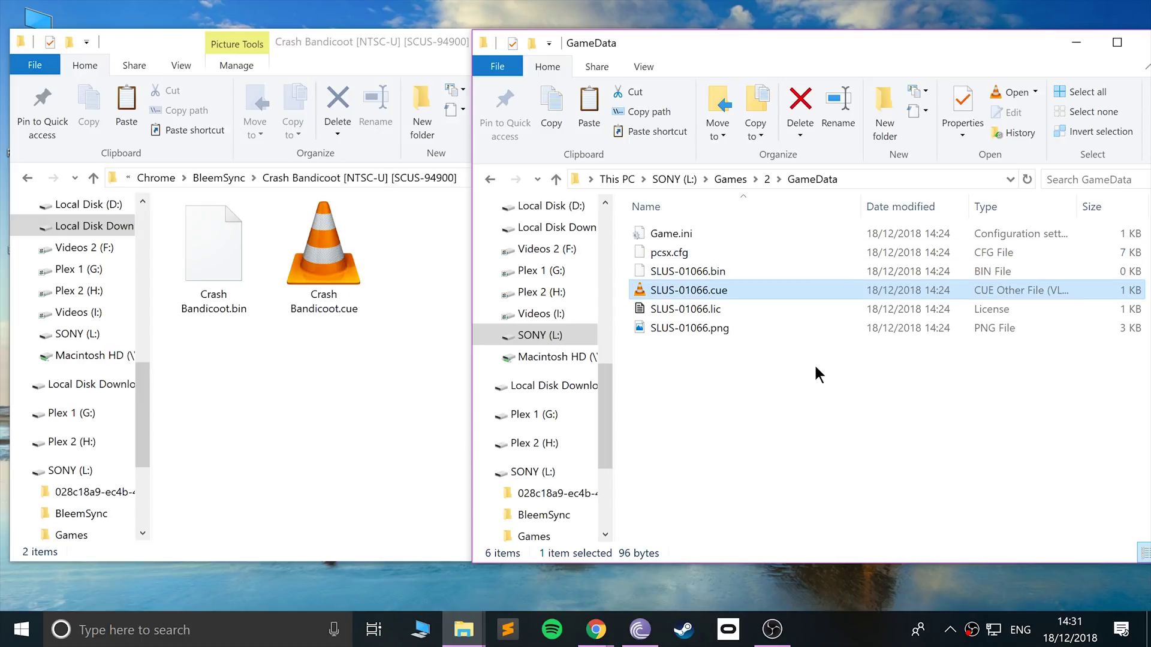
Compare with game folder 1's GameData files, selecting pcsx.cfg.
{"action": "key", "text": "BackSpace"}
{"action": "key", "text": "BackSpace"}
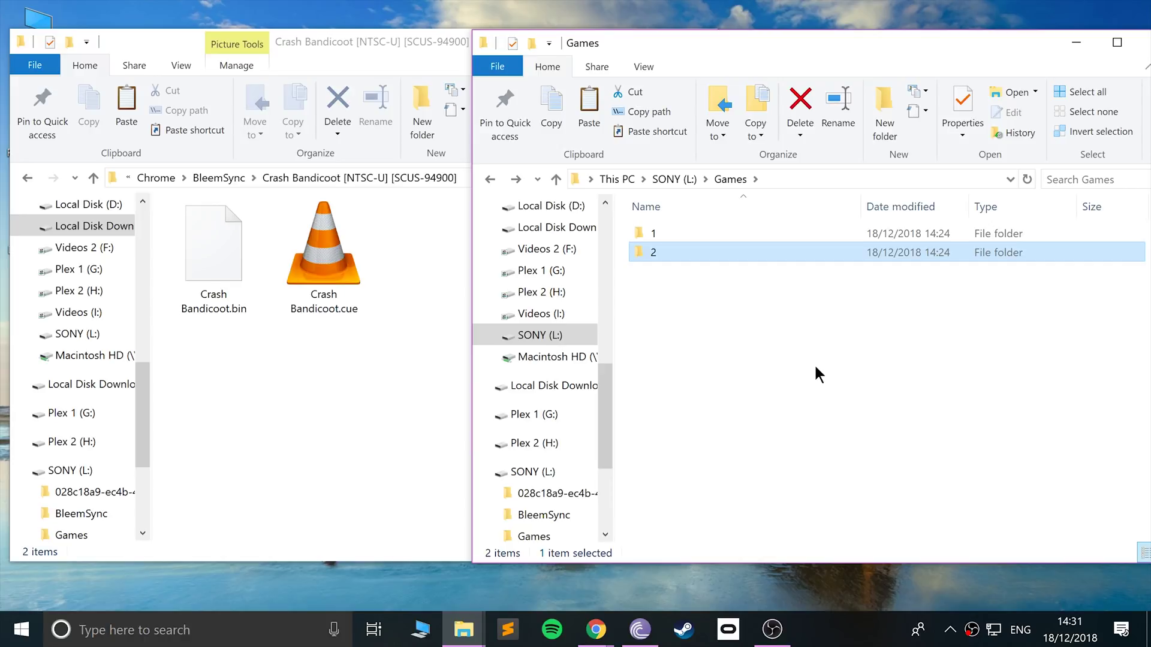
{"action": "key", "text": "Up"}
{"action": "key", "text": "Return"}
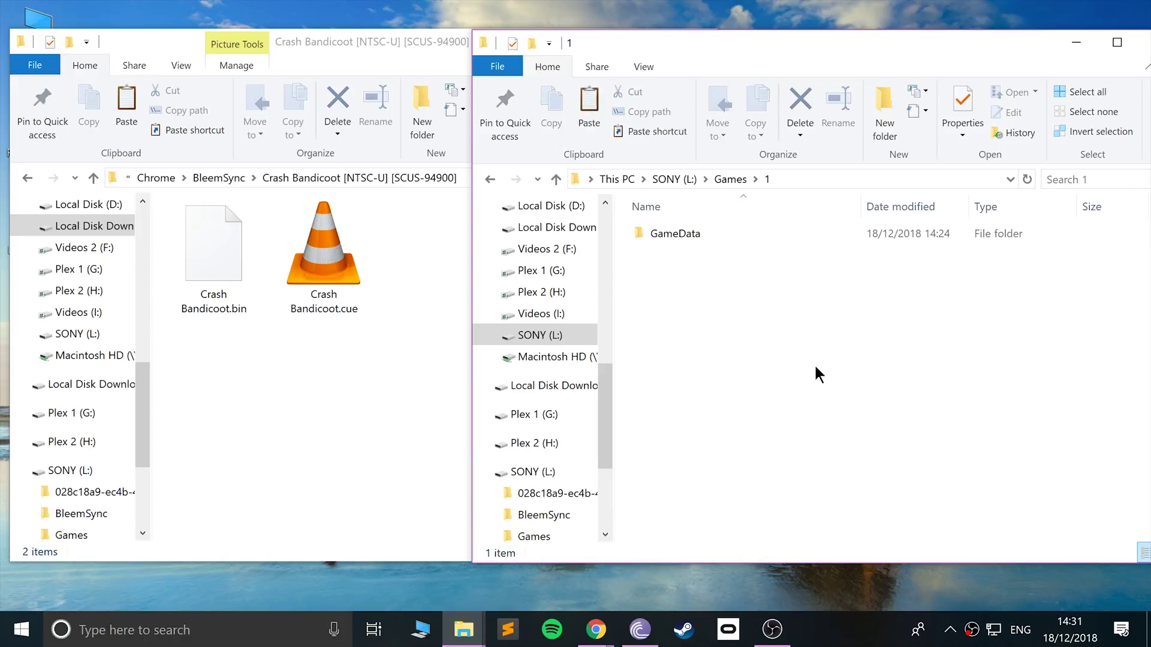
{"action": "key", "text": "Down"}
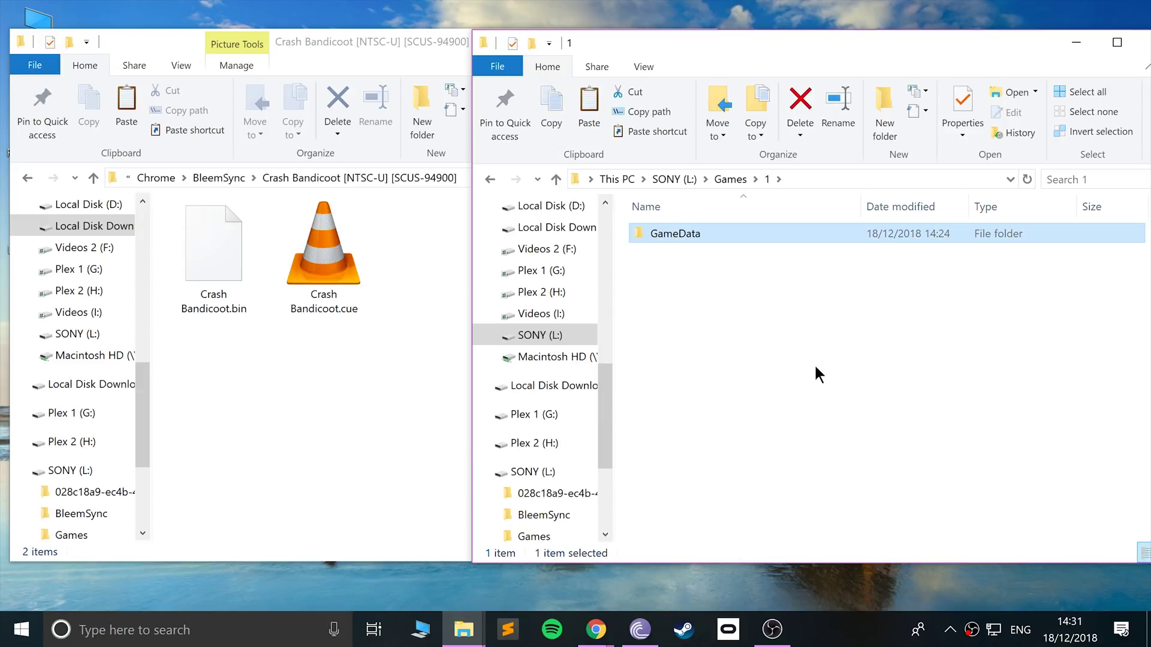
{"action": "key", "text": "Return"}
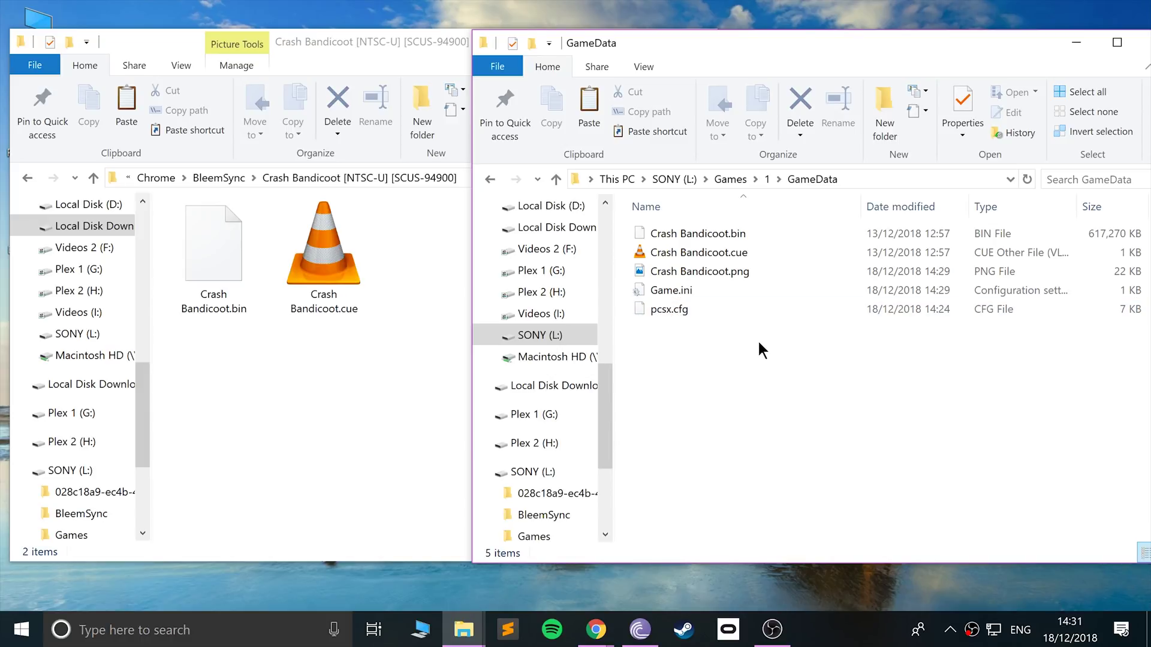
{"action": "left_click", "coordinate": [671, 324]}
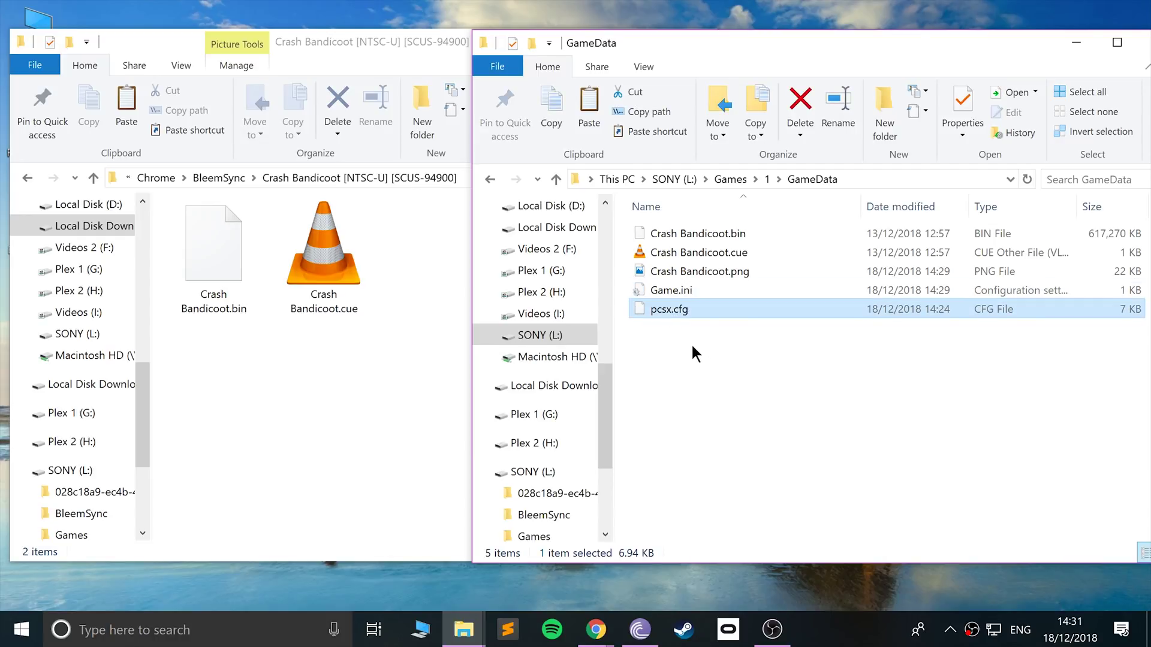
Go to the SONY drive's BleemSync folder and select BleemSync.exe.
{"action": "key", "text": "BackSpace"}
{"action": "key", "text": "BackSpace"}
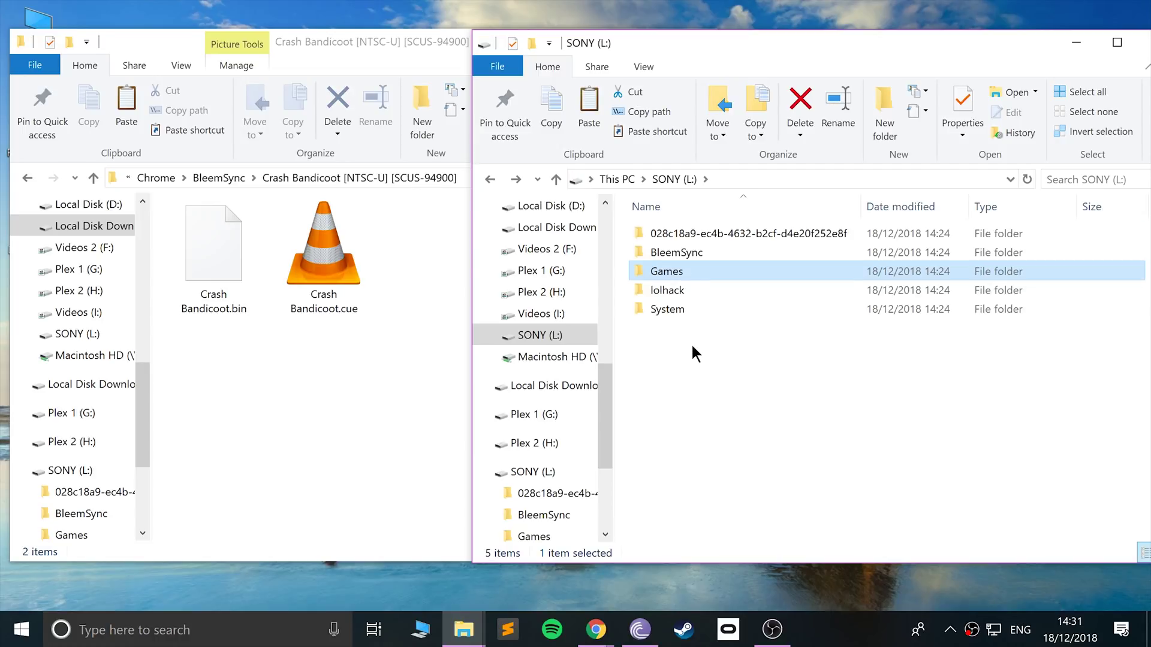
{"action": "key", "text": "Up"}
{"action": "key", "text": "Return"}
{"action": "left_click", "coordinate": [693, 347]}
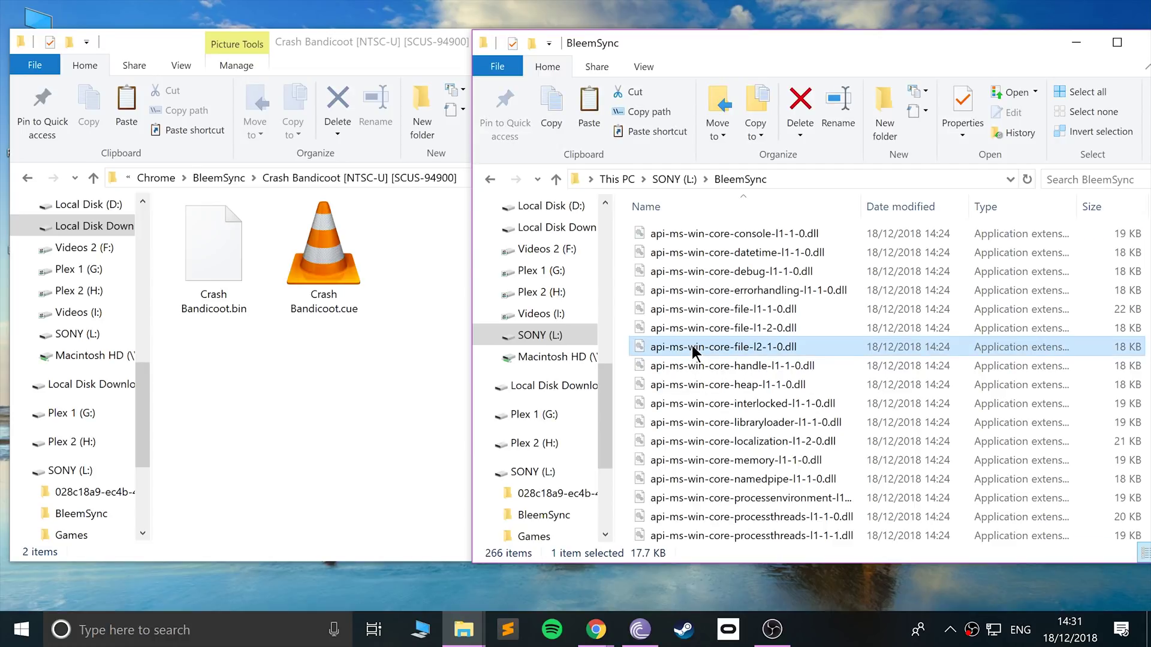
{"action": "key", "text": "b"}
{"action": "left_click", "coordinate": [683, 327]}
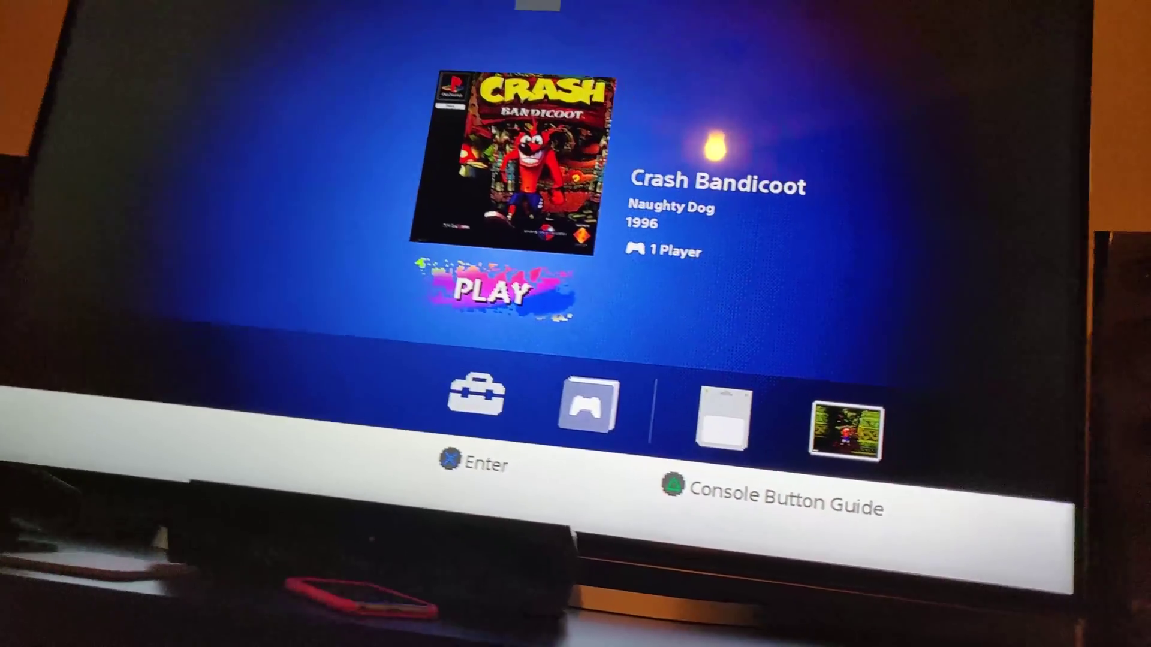
Move from Crash Bandicoot to the next game, Tony Hawk's Pro Skater 2.
{"action": "key", "text": "Right"}
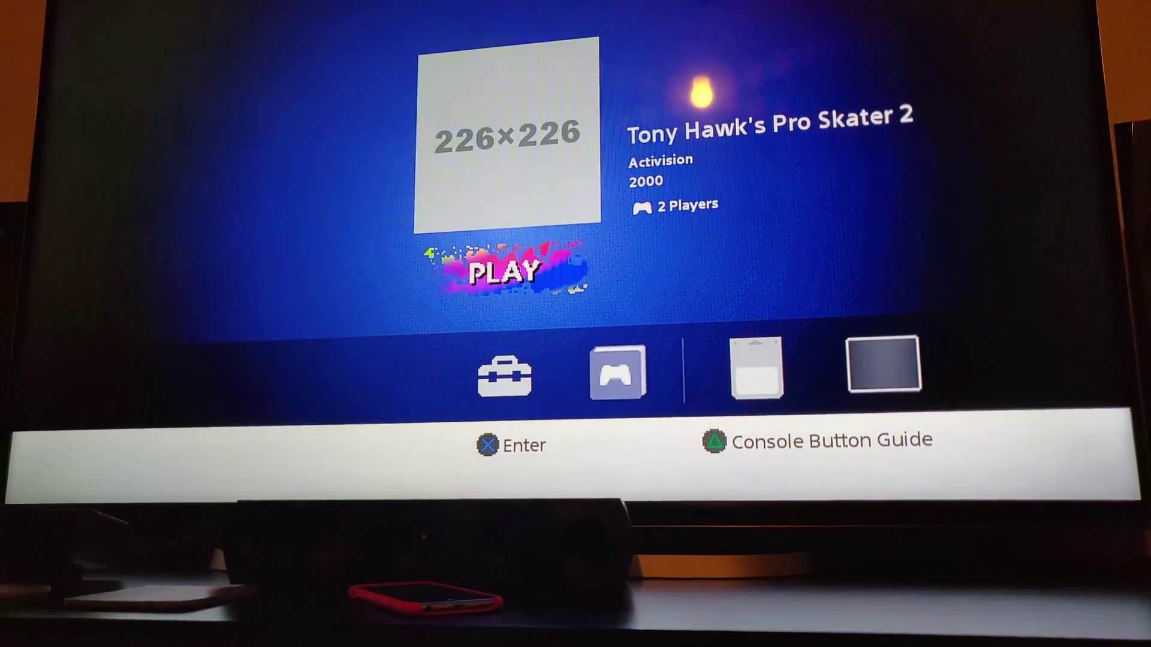